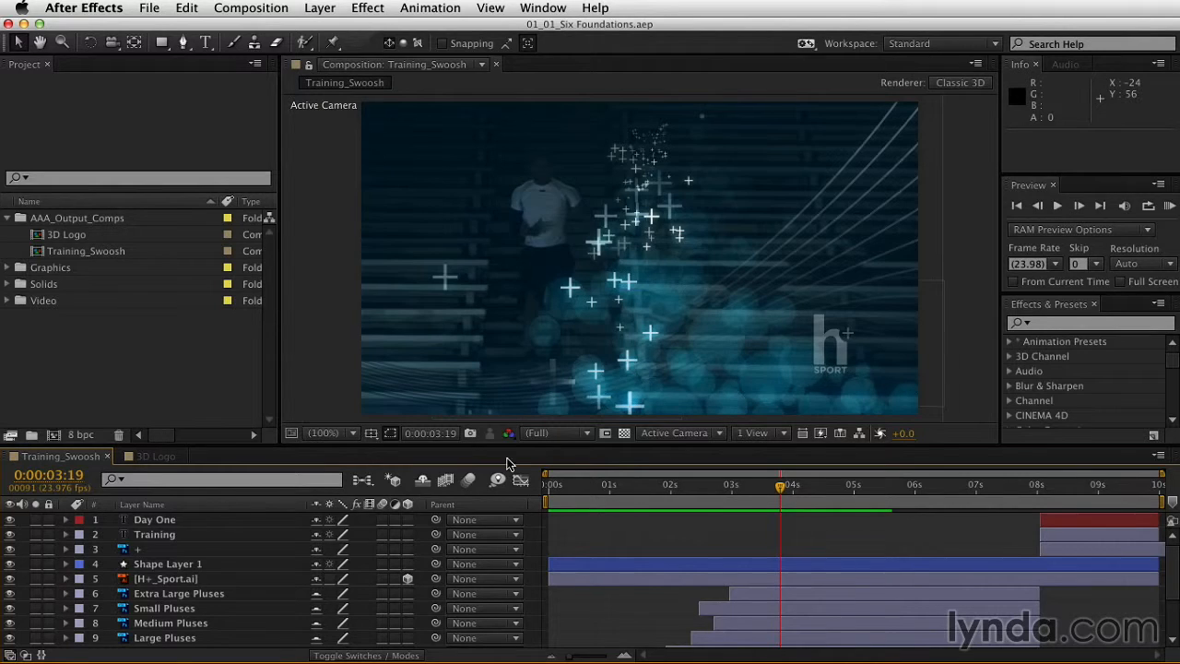
- Select Training_Swoosh in the project and review the preset list for a new composition, cancelling without creating one
left_click(159, 121)
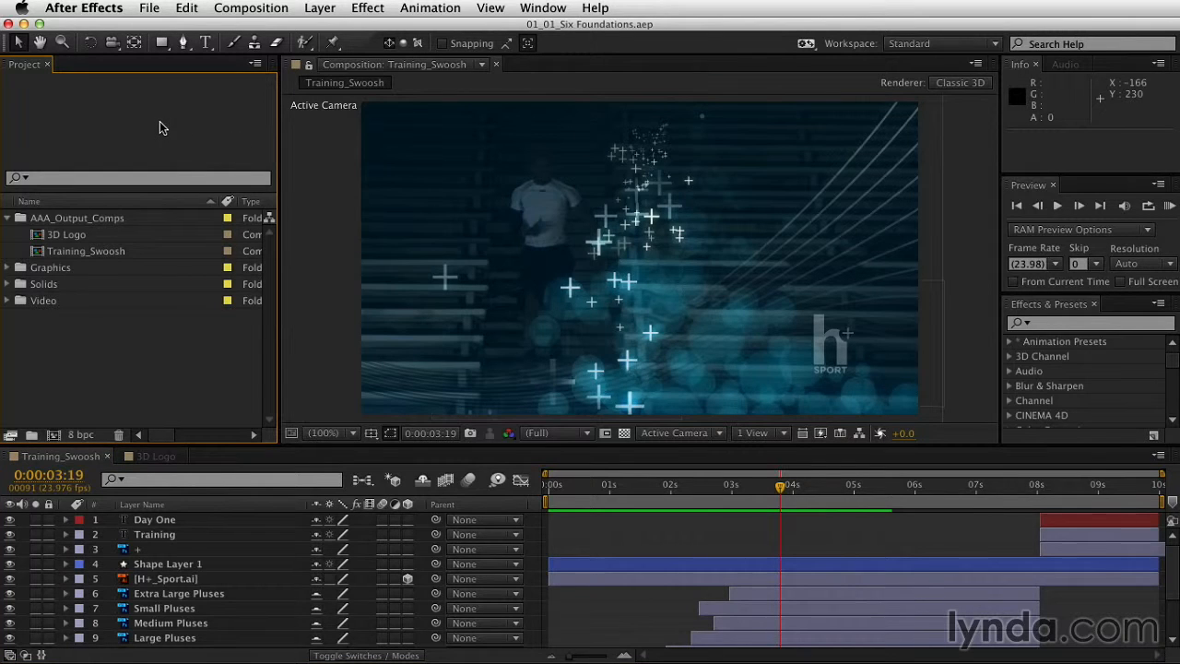
left_click(38, 254)
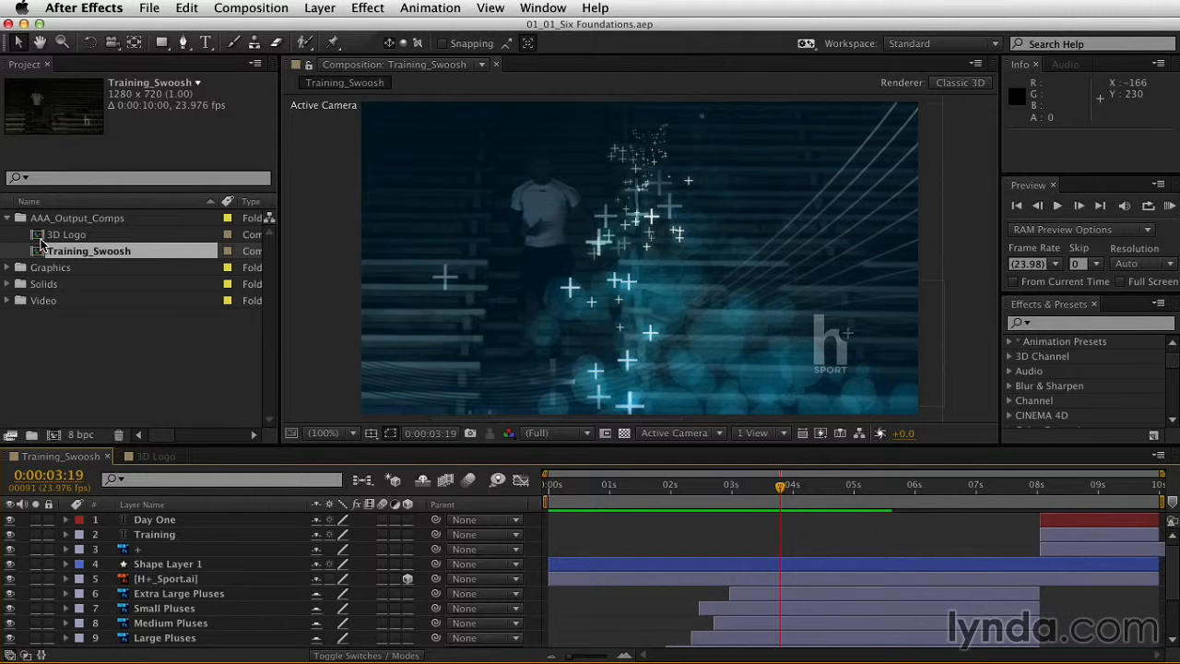
left_click(262, 6)
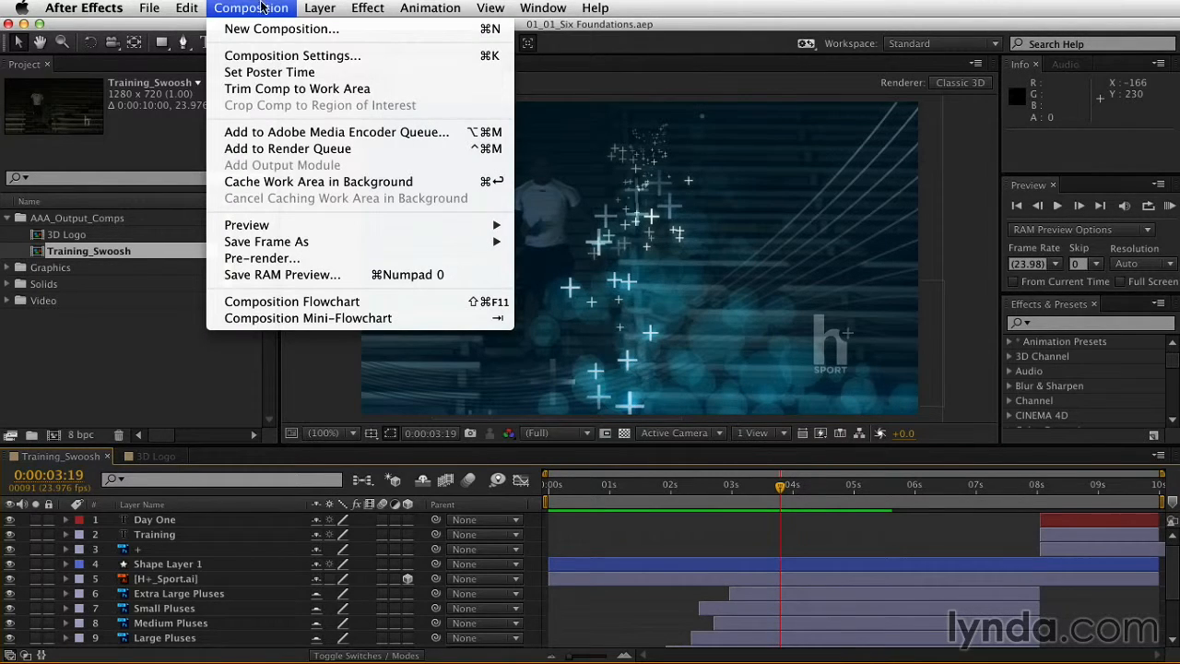
left_click(262, 29)
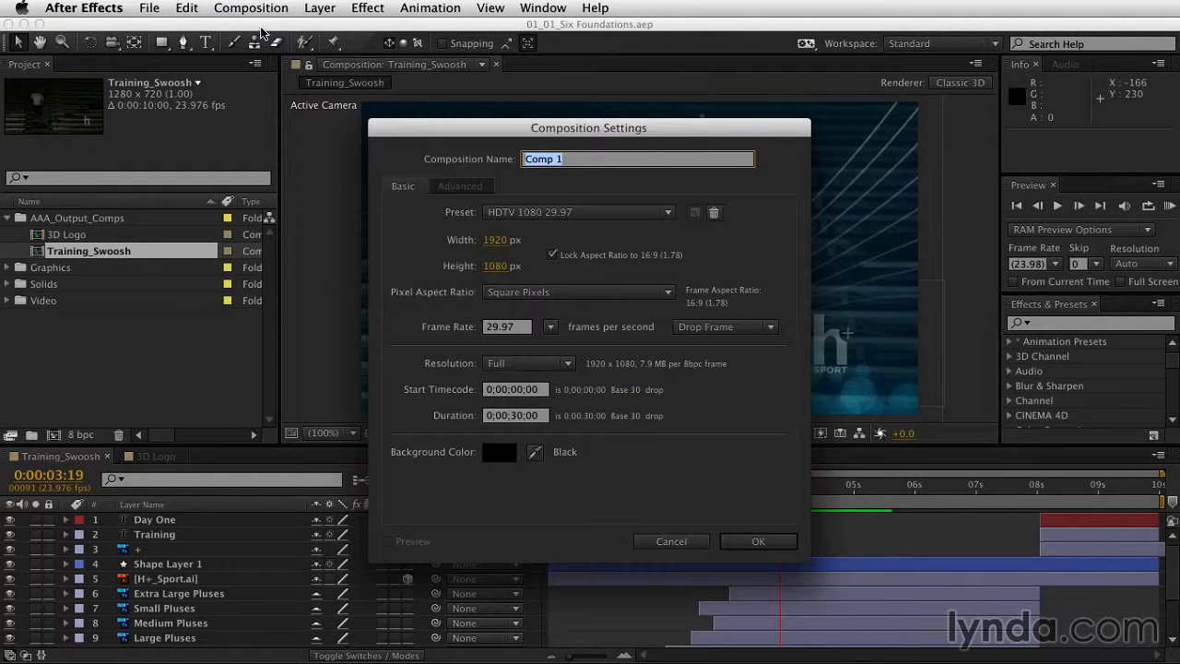
left_click(583, 220)
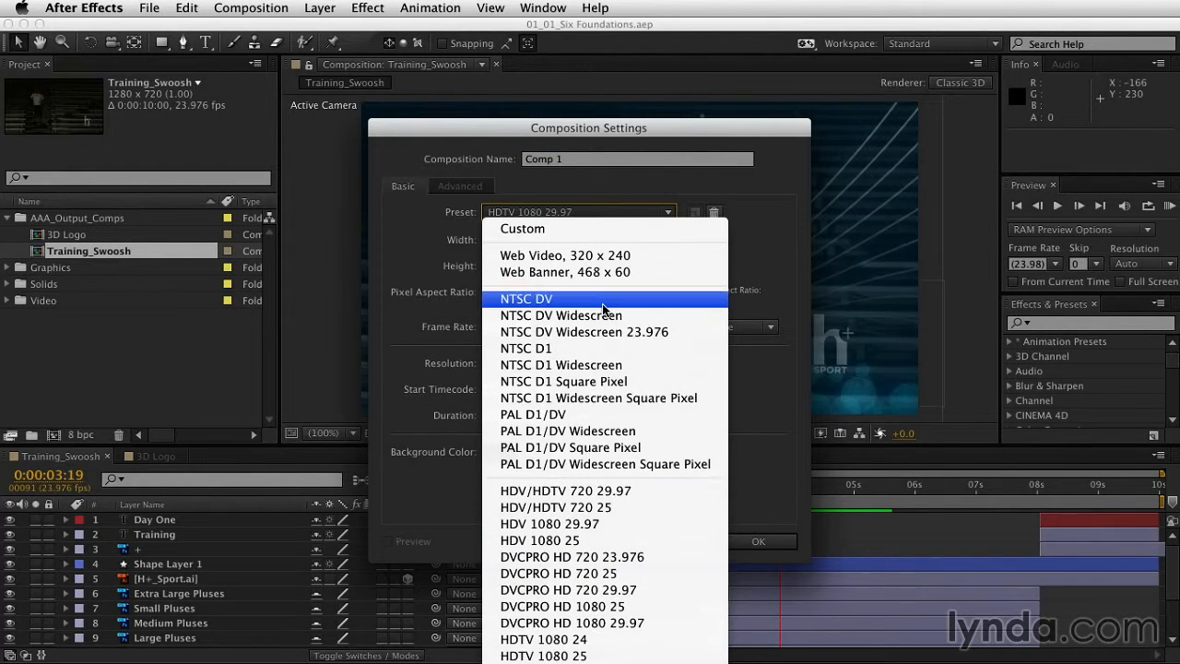
left_click(612, 127)
left_click_drag(612, 127, 605, 40)
left_click(588, 120)
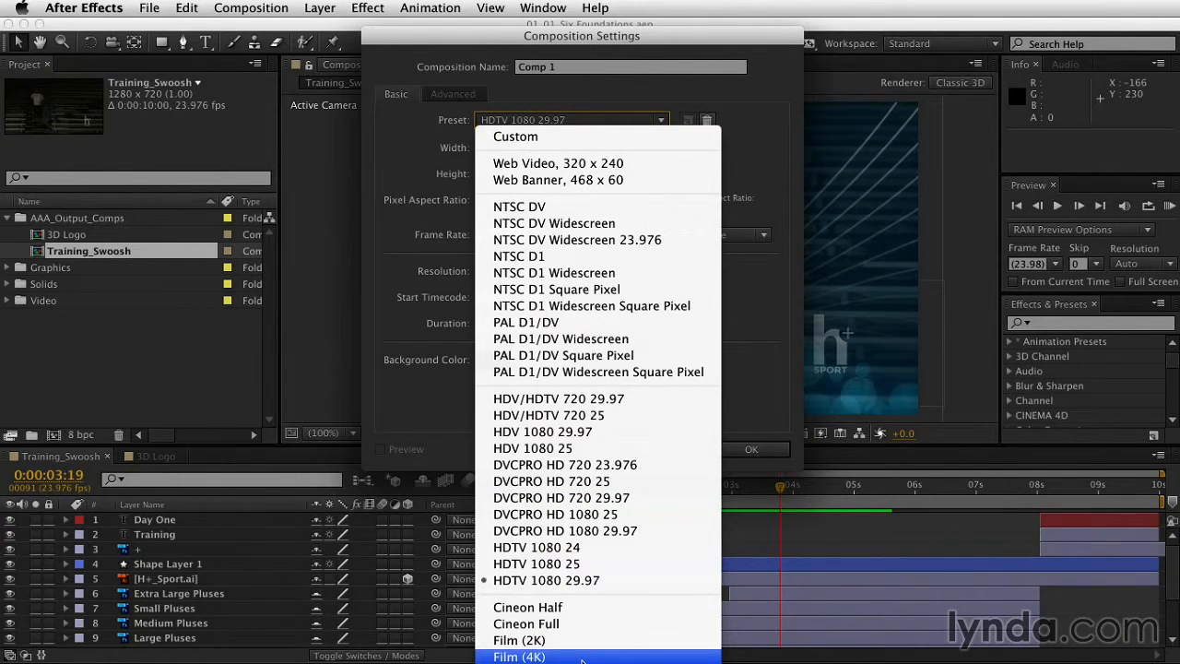
left_click(738, 159)
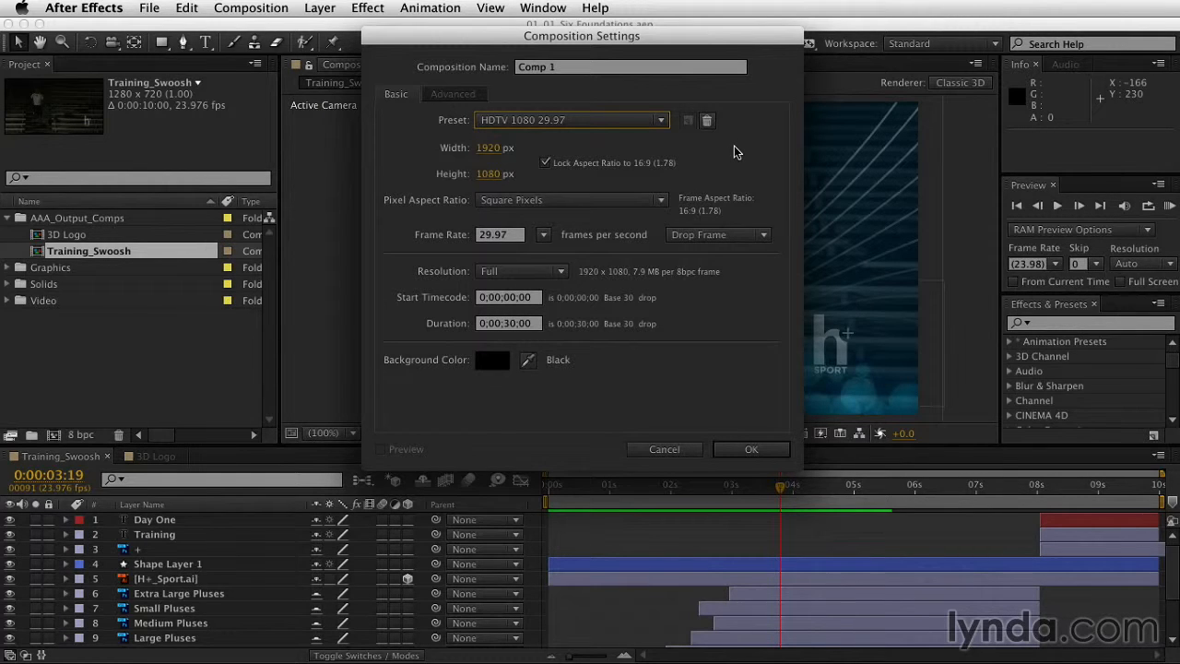
left_click(664, 449)
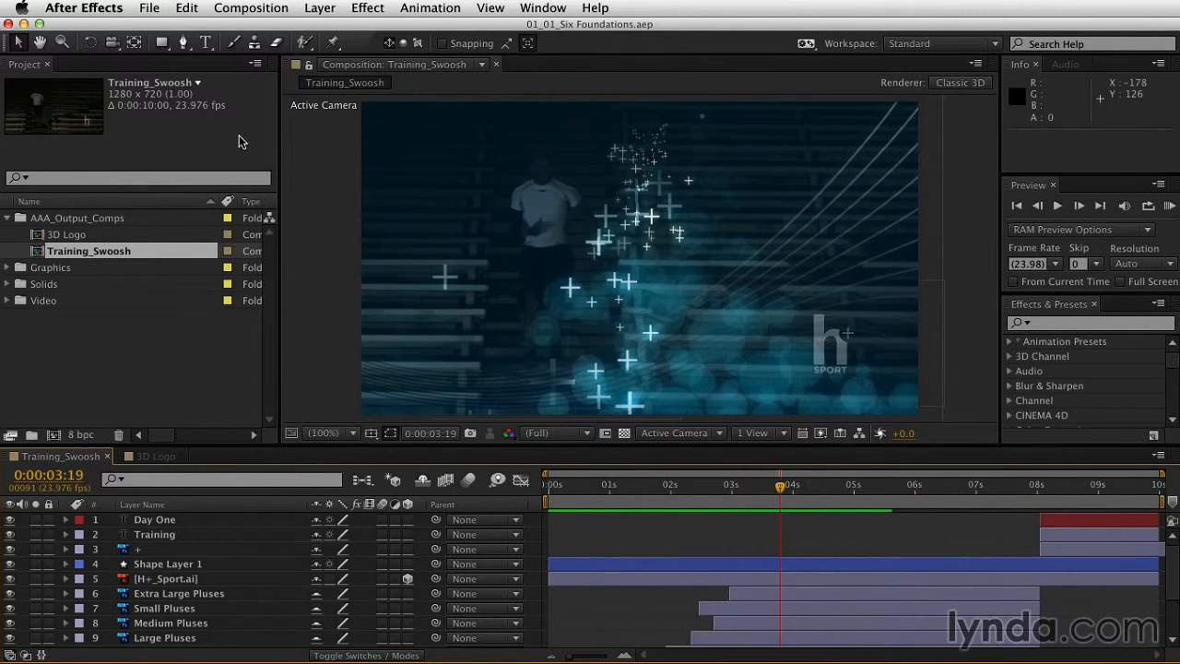
- Create a composition from Stair_RunDown.mov in the Video folder, matching the clip's settings
left_click(8, 300)
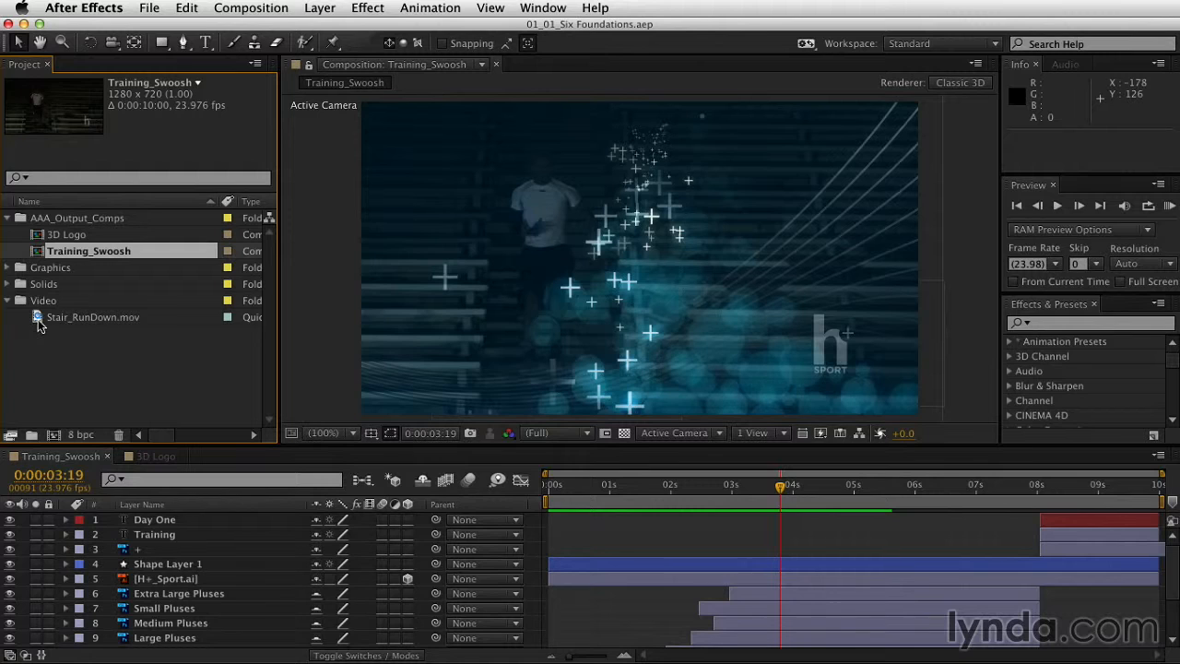
left_click(40, 320)
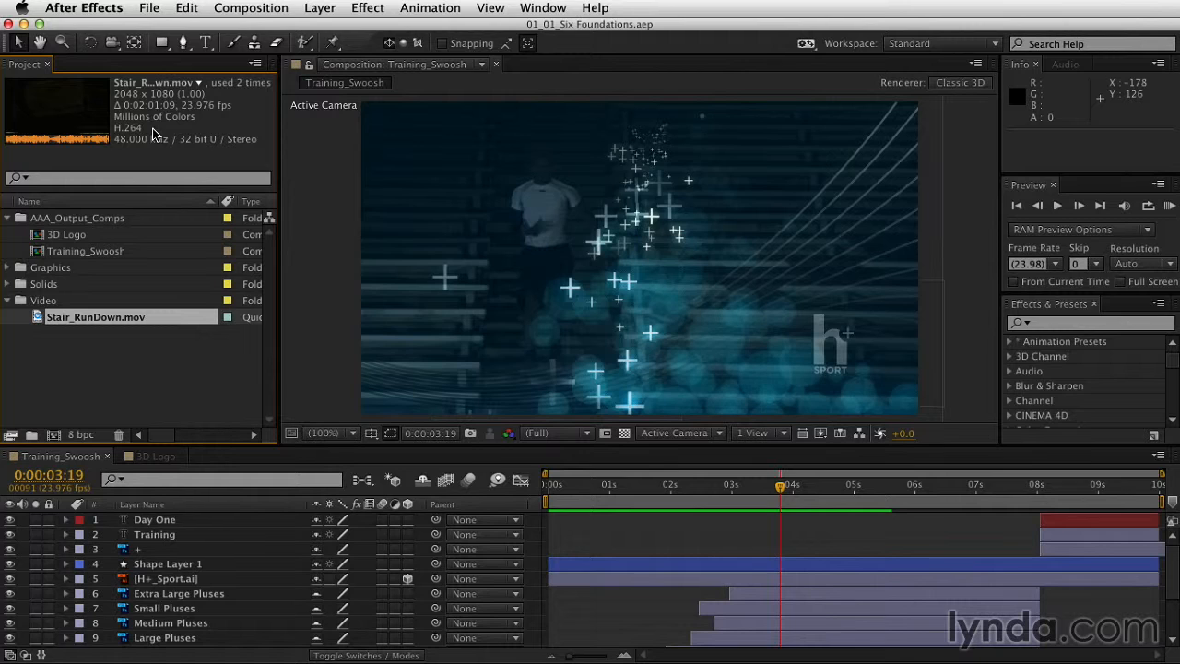
left_click(54, 436)
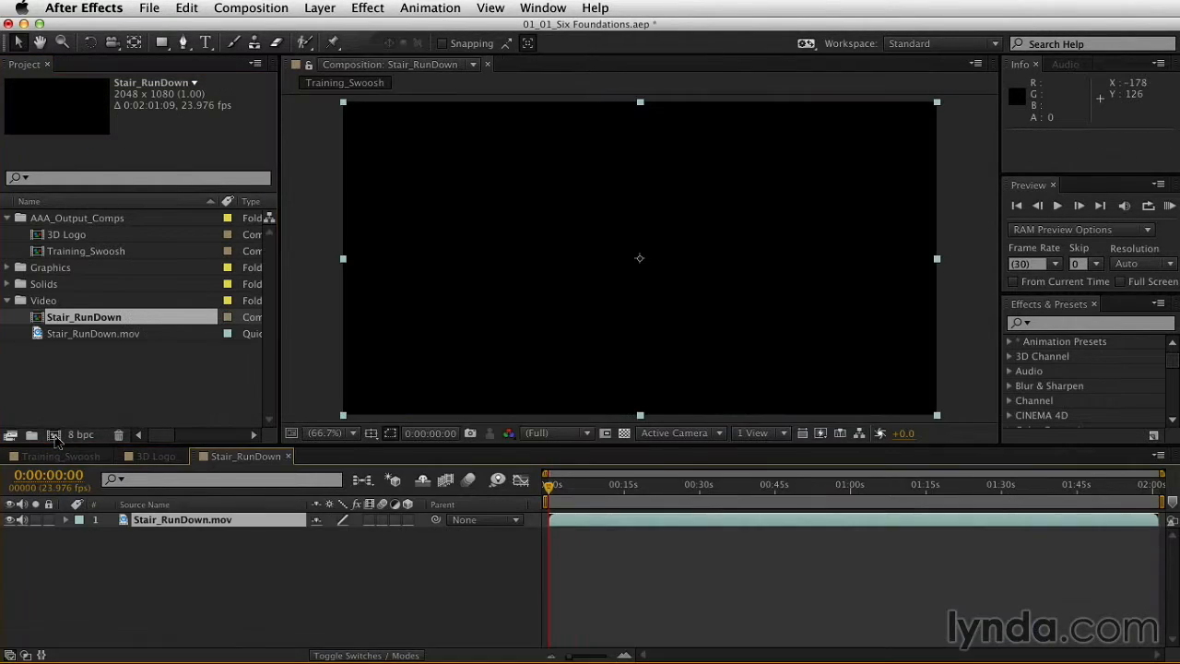
- Scrub through the Stair_RunDown composition to 0:01:33:13 and close its timeline
left_click(609, 485)
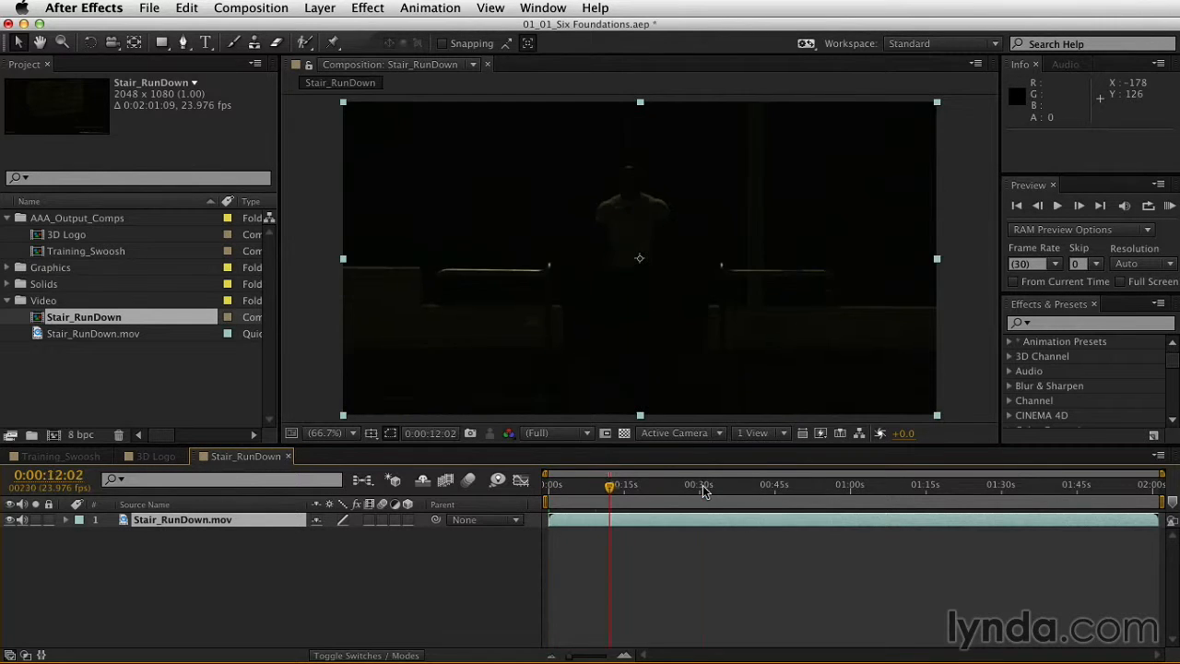
left_click_drag(702, 490, 1019, 468)
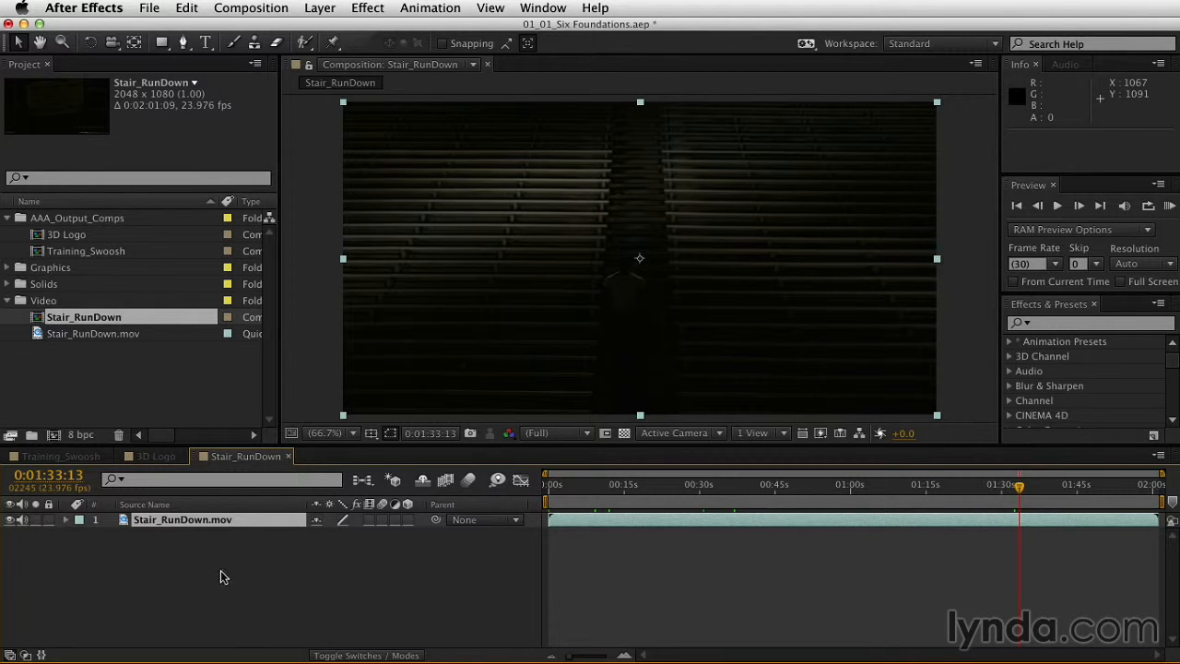
left_click(288, 456)
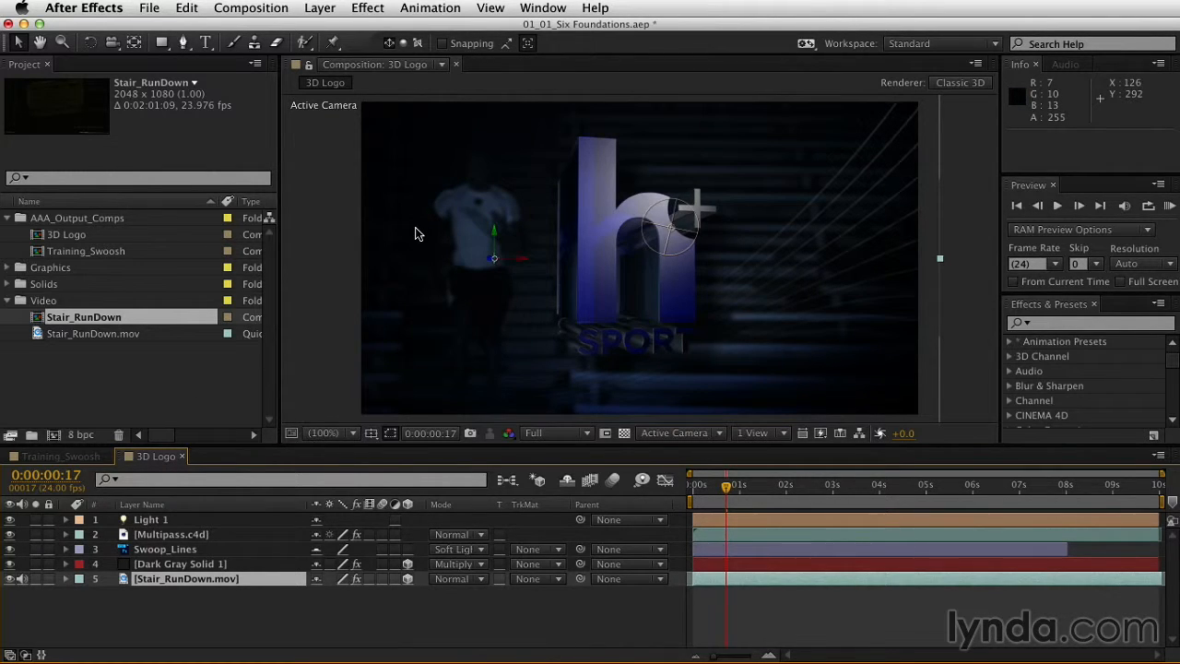
- Switch to the Training_Swoosh composition, select the Extra Large Pluses layer and move the current time to 0:00:02:00
left_click(74, 456)
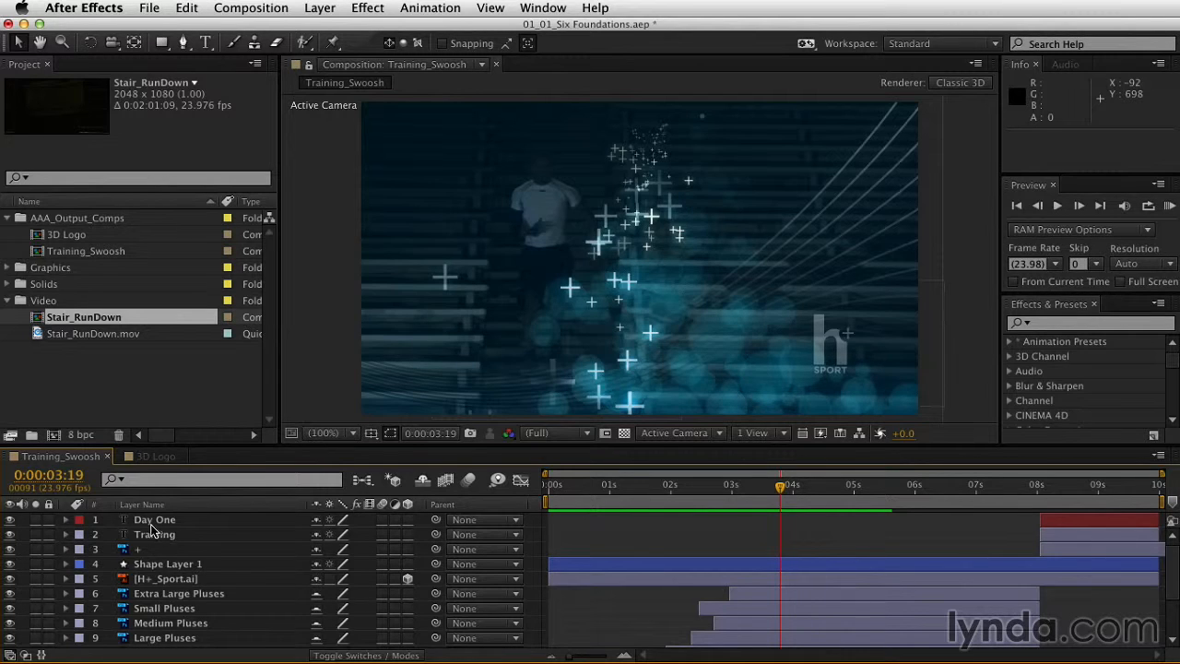
left_click(154, 596)
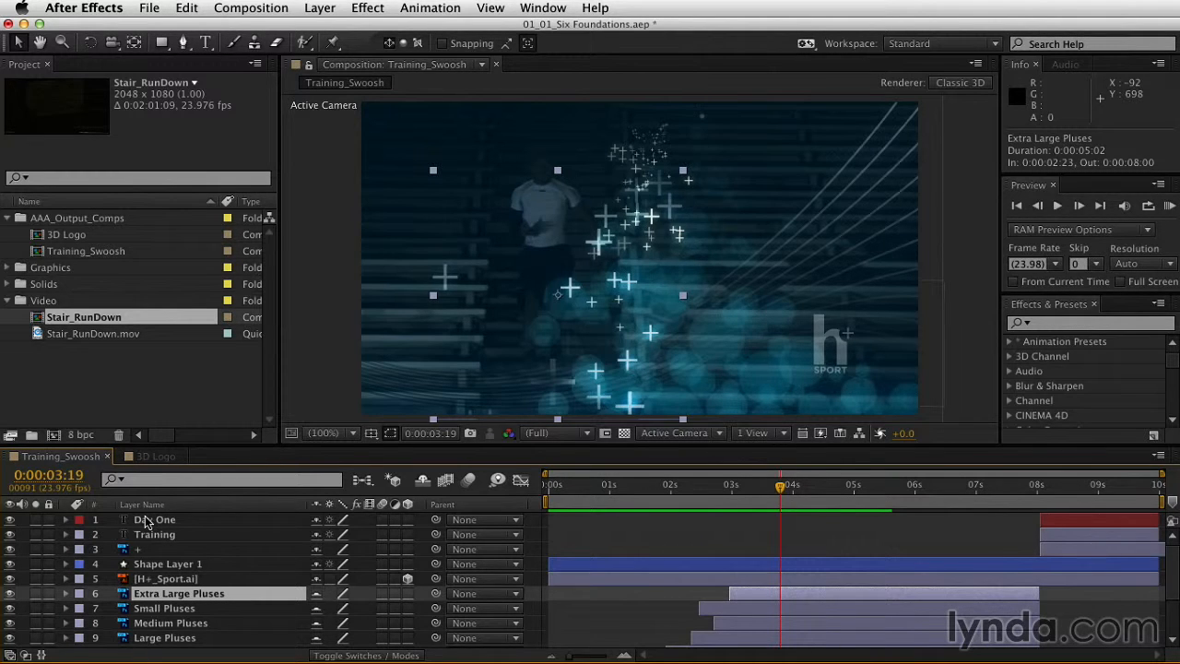
scroll(150, 534, "down", 3)
scroll(152, 538, "up", 3)
left_click_drag(781, 491, 671, 499)
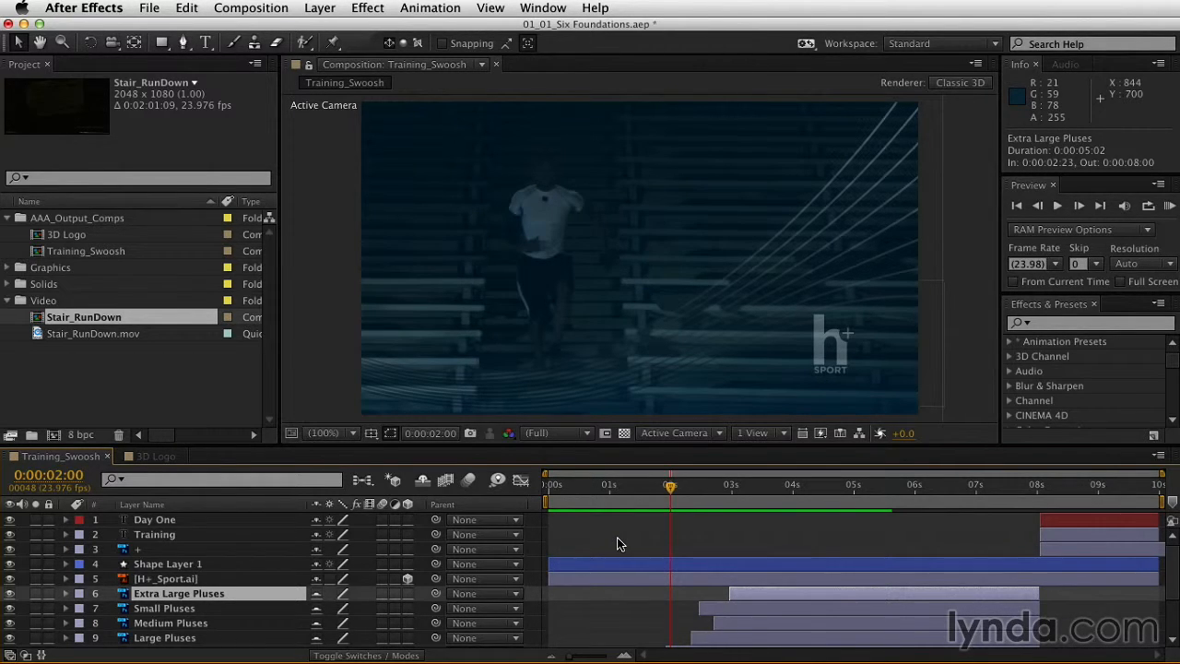
- Examine the layer stack of Training_Swoosh and how the layer bars are staggered over time, down to Stair_RunDown.mov
scroll(616, 536, "down", 5)
scroll(616, 536, "up", 4)
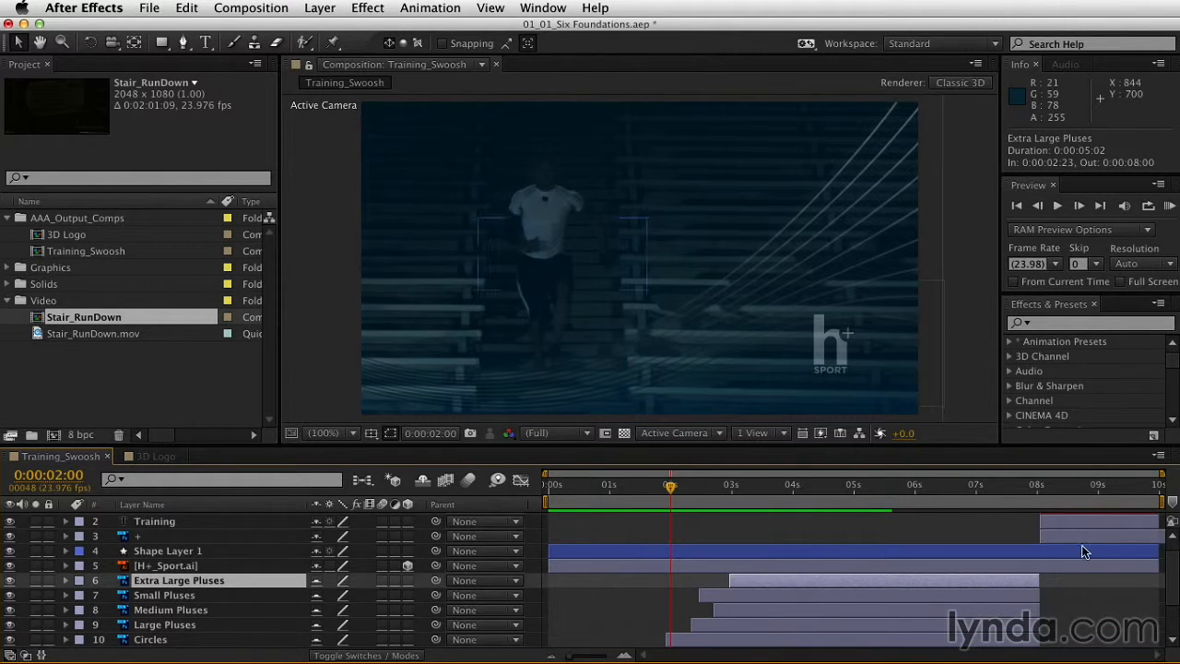
left_click(1173, 641)
left_click(1173, 642)
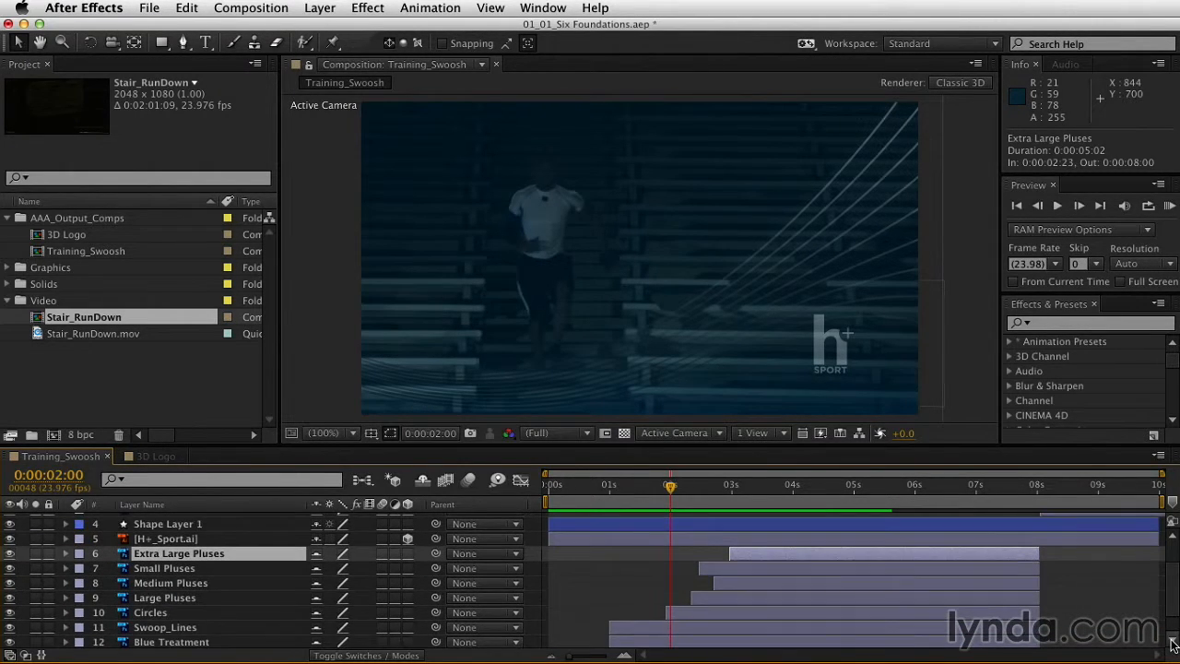
left_click(1172, 643)
left_click(1172, 535)
left_click(1172, 535)
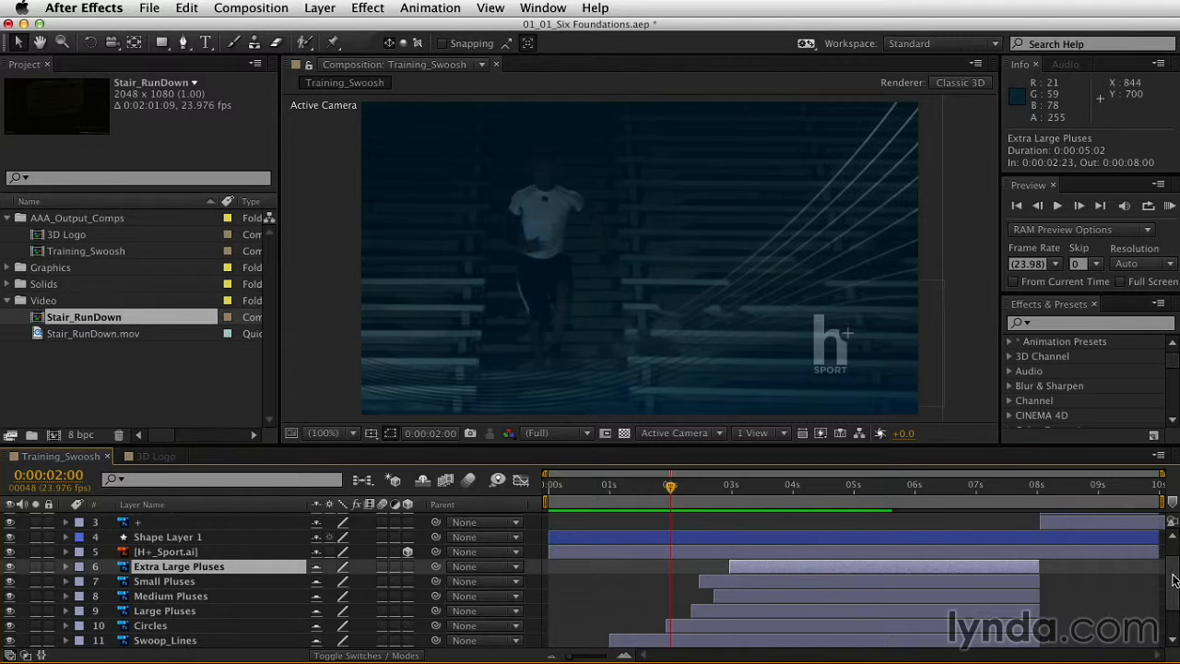
scroll(1174, 581, "down", 2)
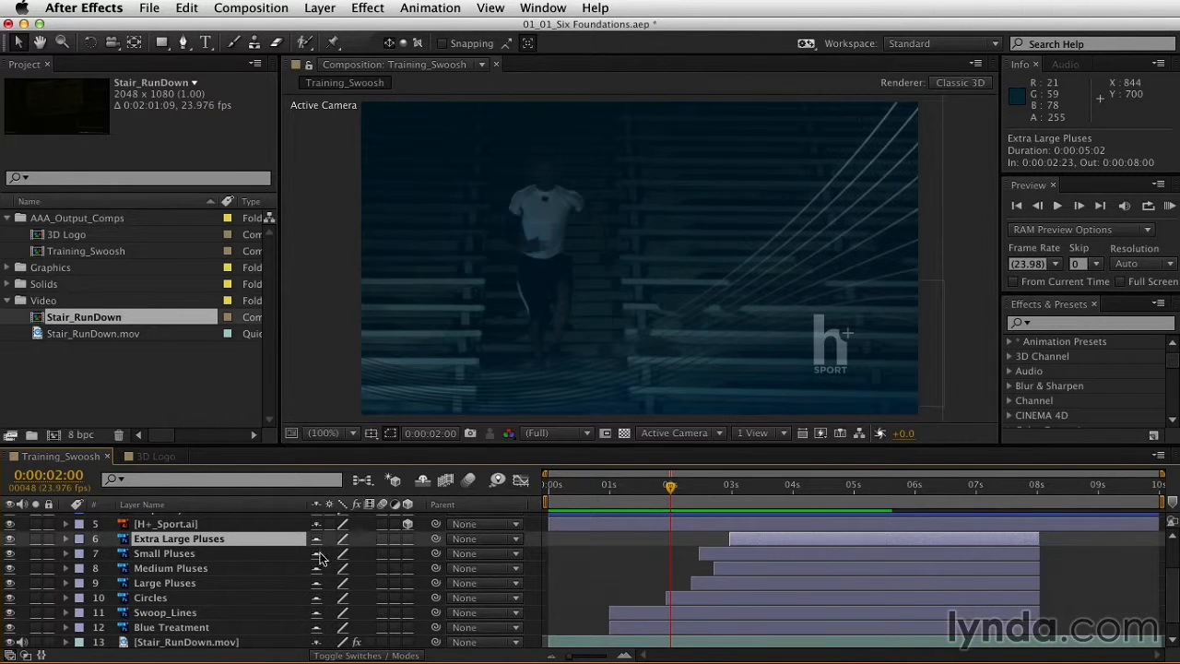
- Select the Medium Pluses layer and move the current time to 0:00:03:22
left_click(178, 571)
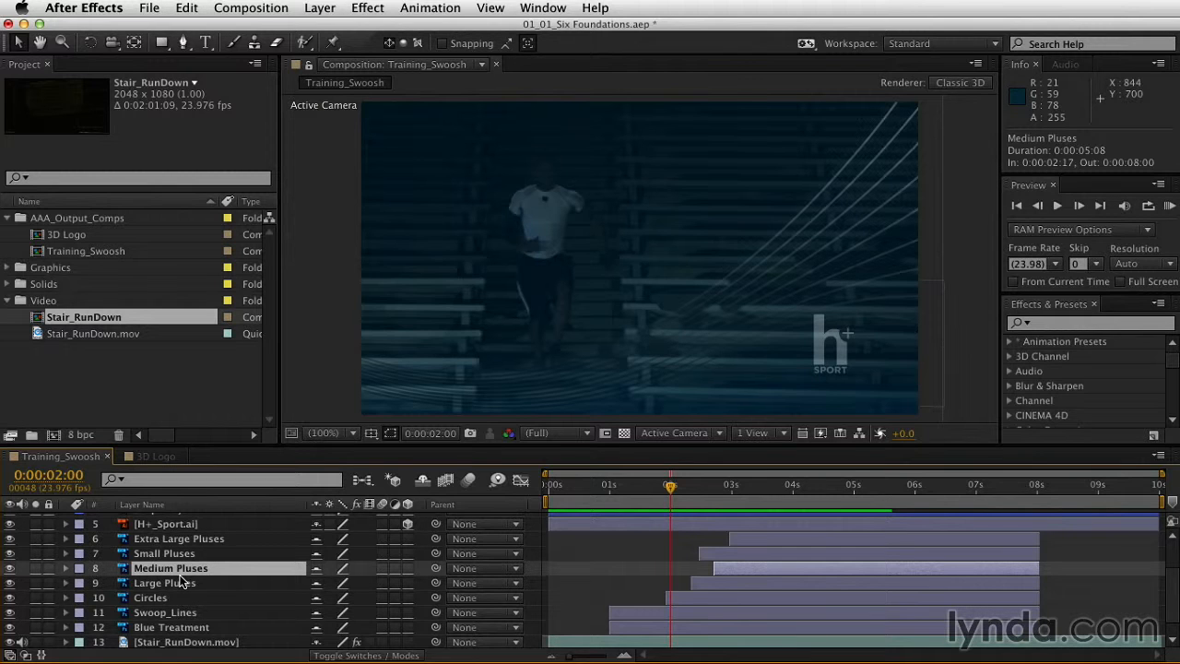
left_click(673, 489)
left_click_drag(673, 488, 786, 500)
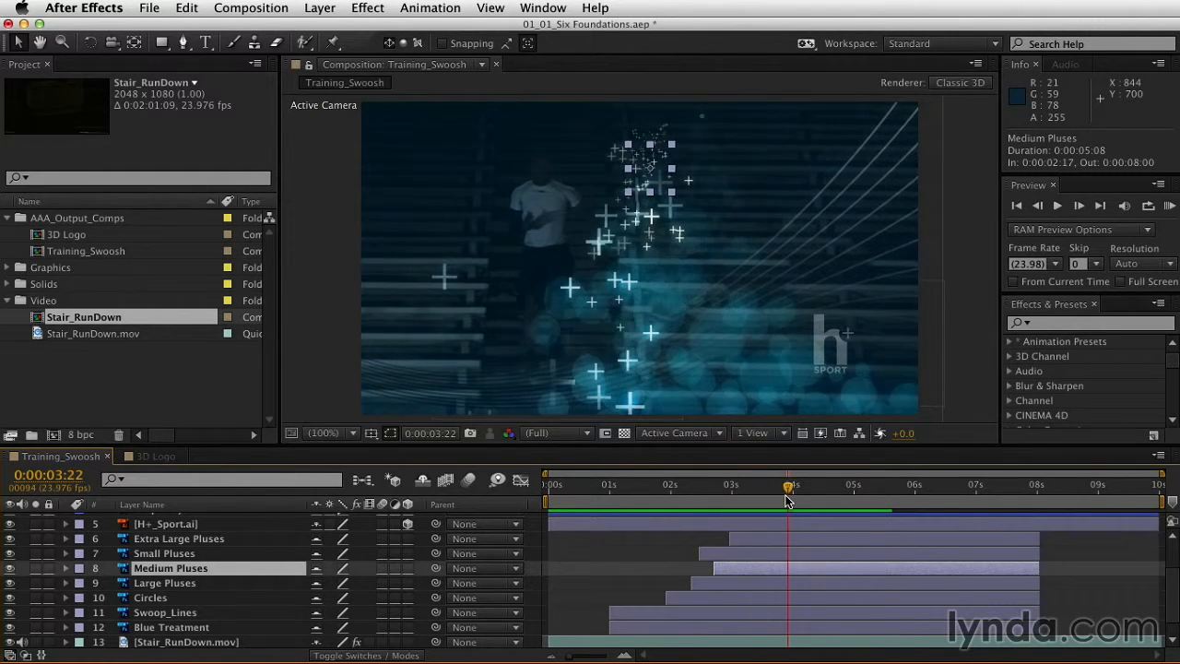
- Select the Large Pluses, Circles, Swoop_Lines and H+_Sport.ai layers in turn to see their extents in the composition
left_click(166, 583)
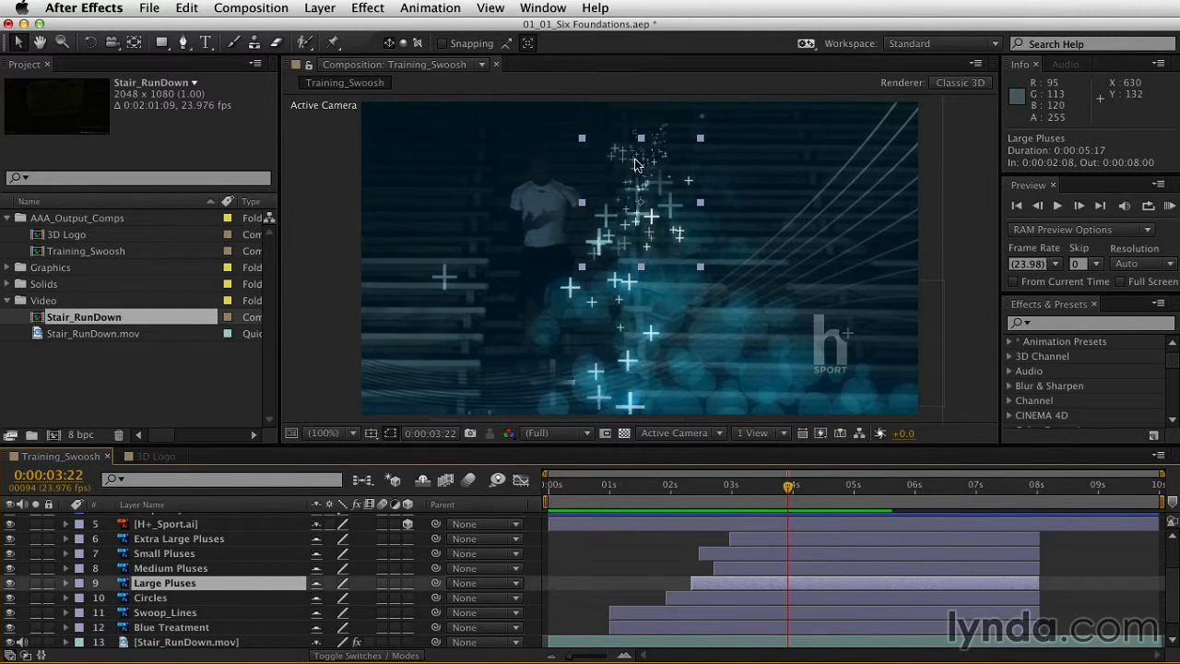
left_click(145, 598)
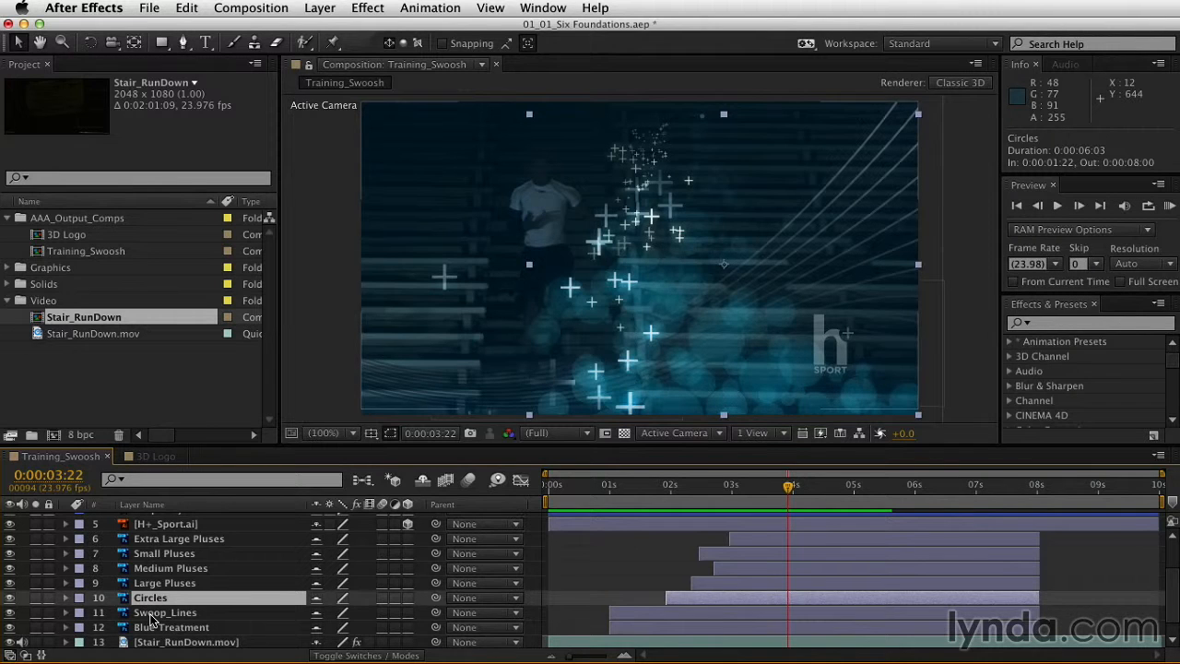
left_click(152, 613)
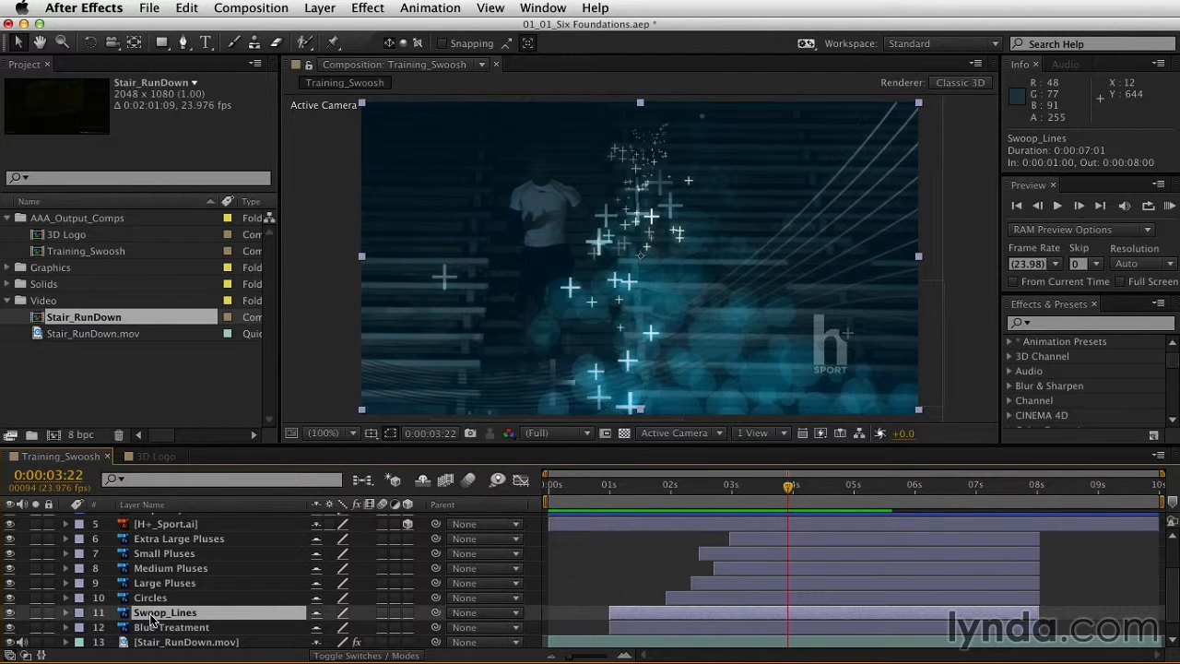
left_click(161, 523)
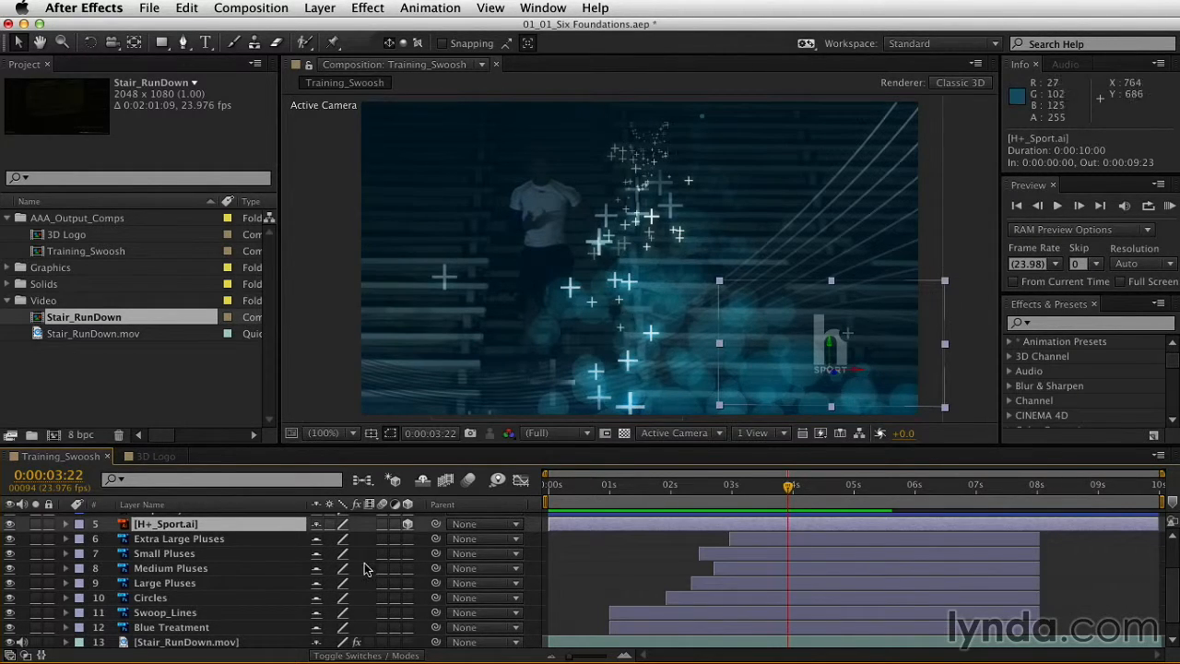
- Inspect the upper layers by selecting Extra Large Pluses, H+_Sport.ai, Shape Layer 1 and the Training text layer in turn
scroll(189, 594, "up", 3)
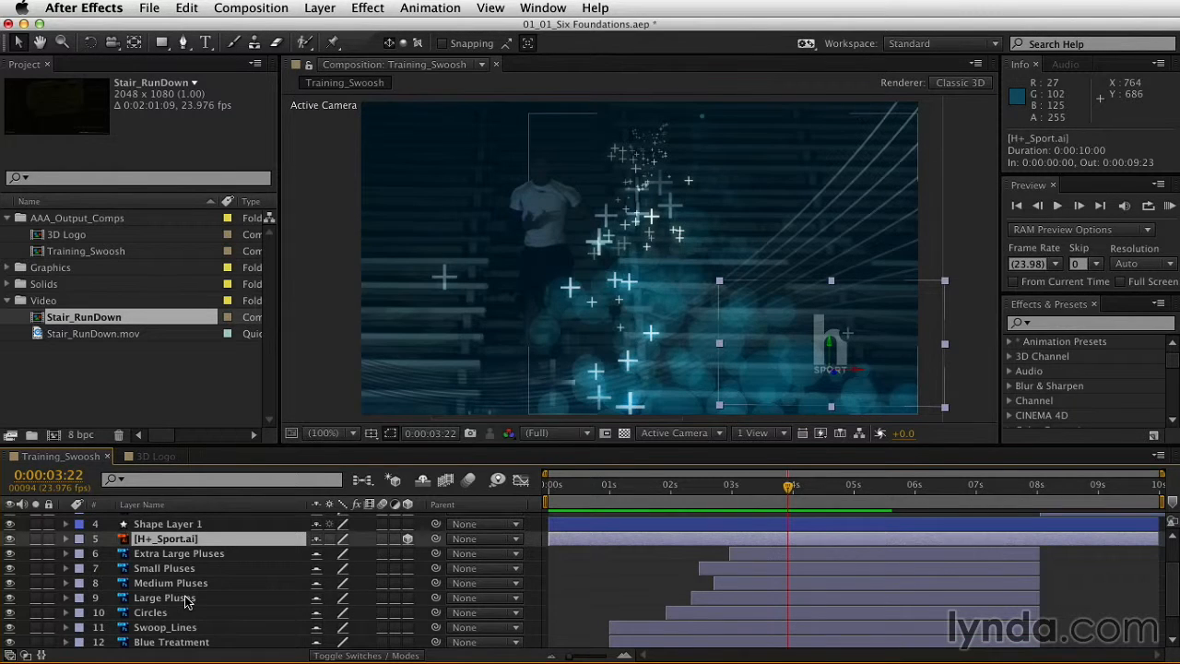
left_click(143, 585)
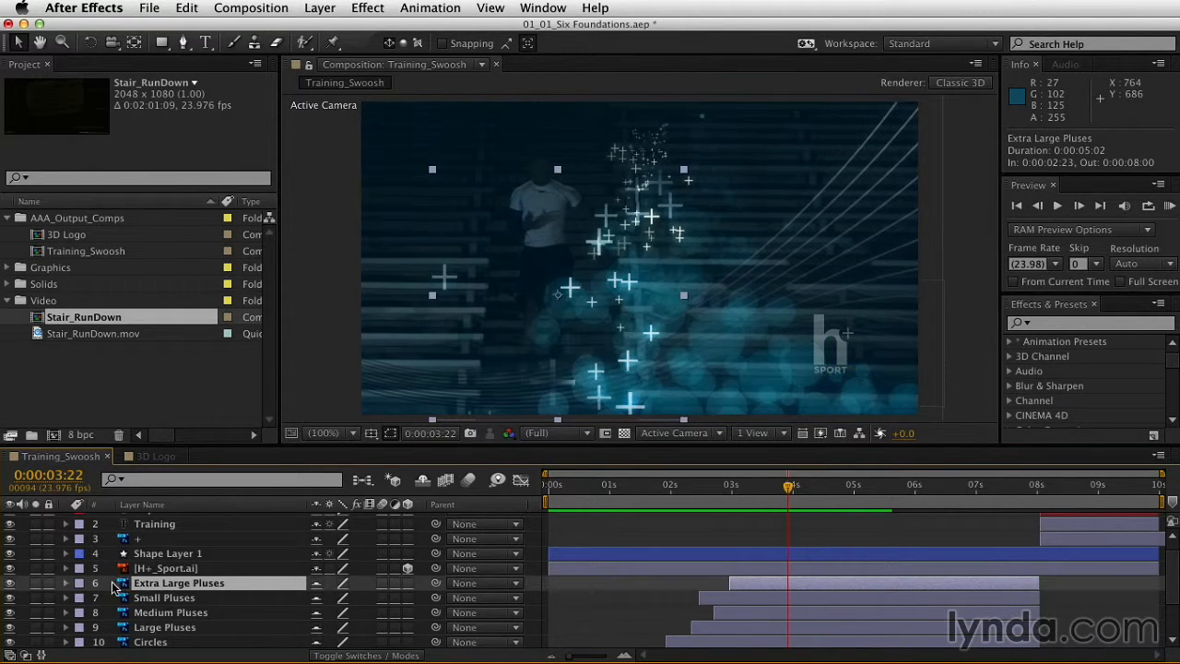
left_click(165, 569)
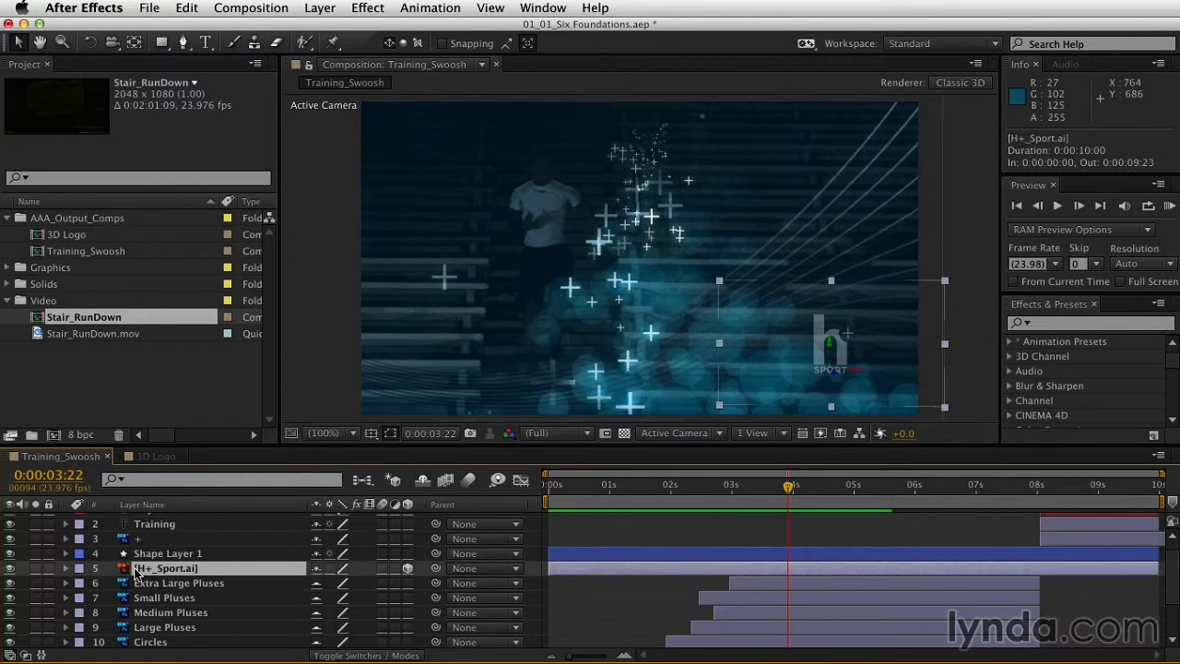
left_click(173, 555)
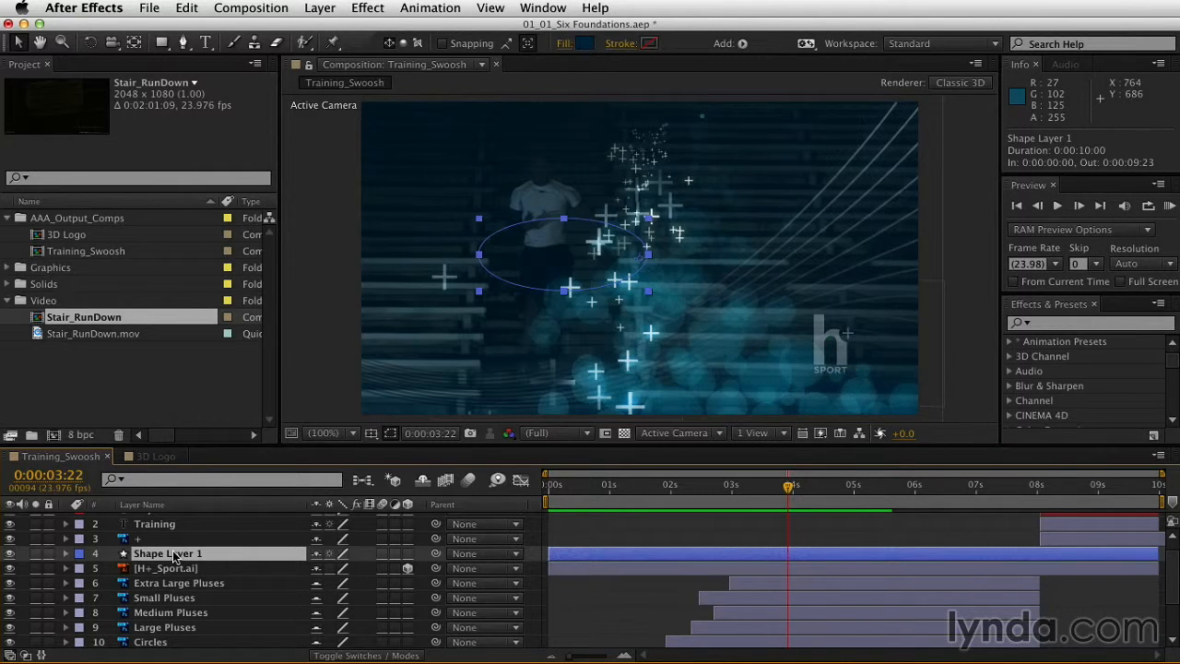
scroll(173, 555, "up", 1)
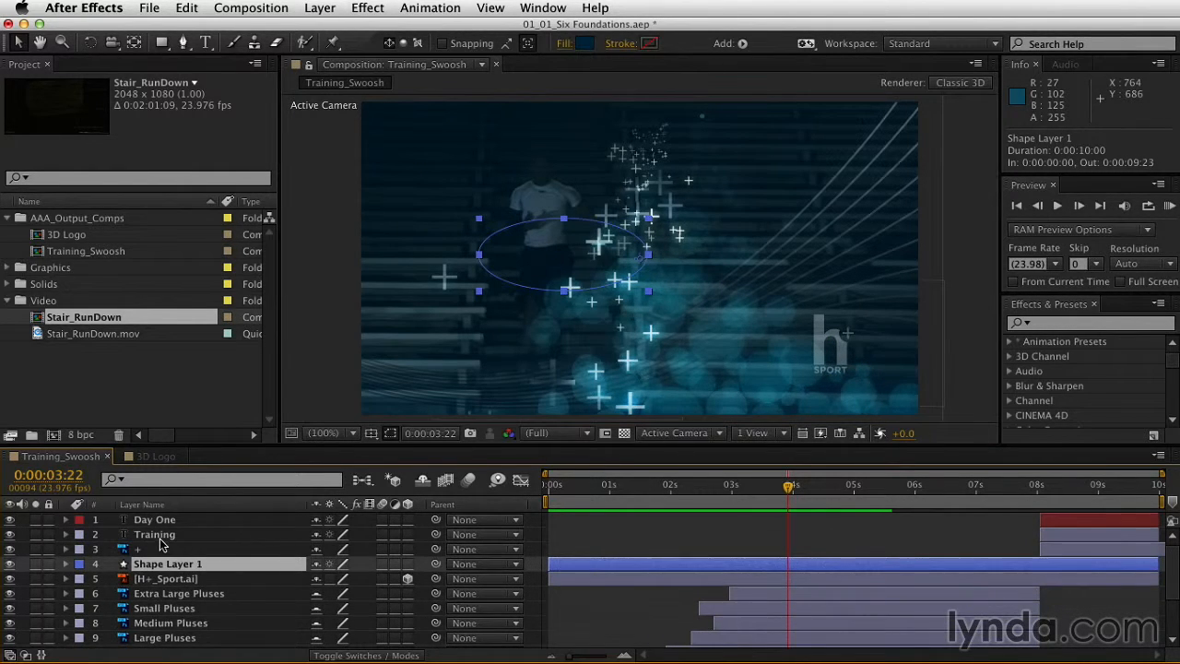
left_click(158, 534)
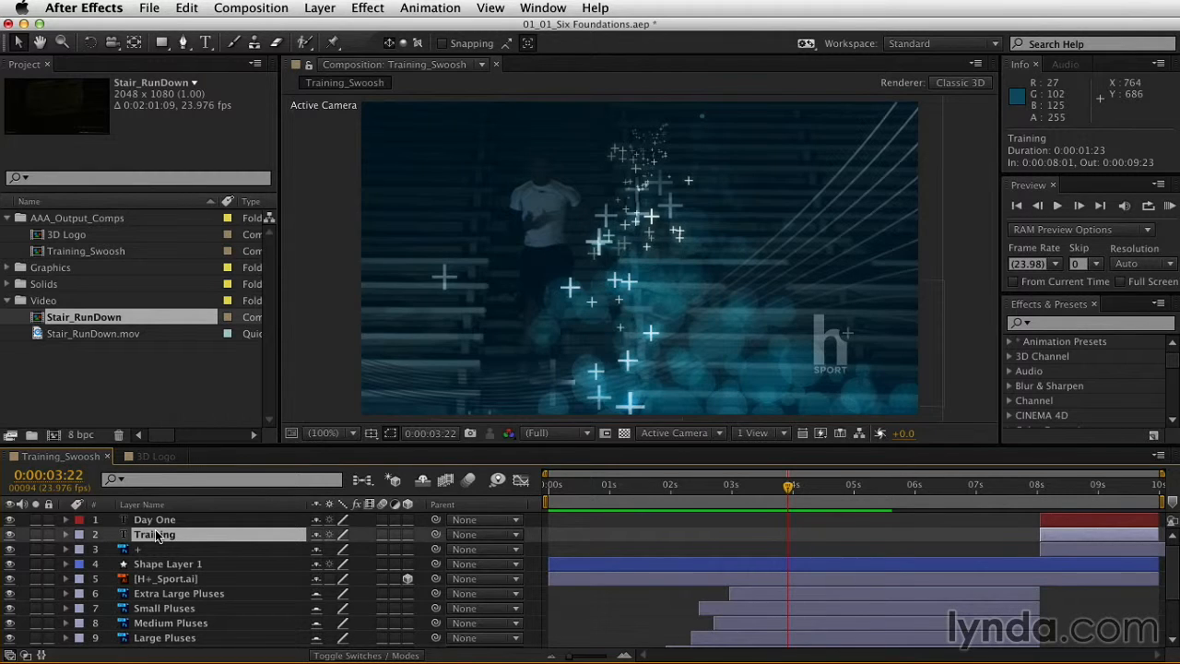
- Reveal the source file of the H+_Sport.ai layer in the project's Graphics folder
left_click(148, 581)
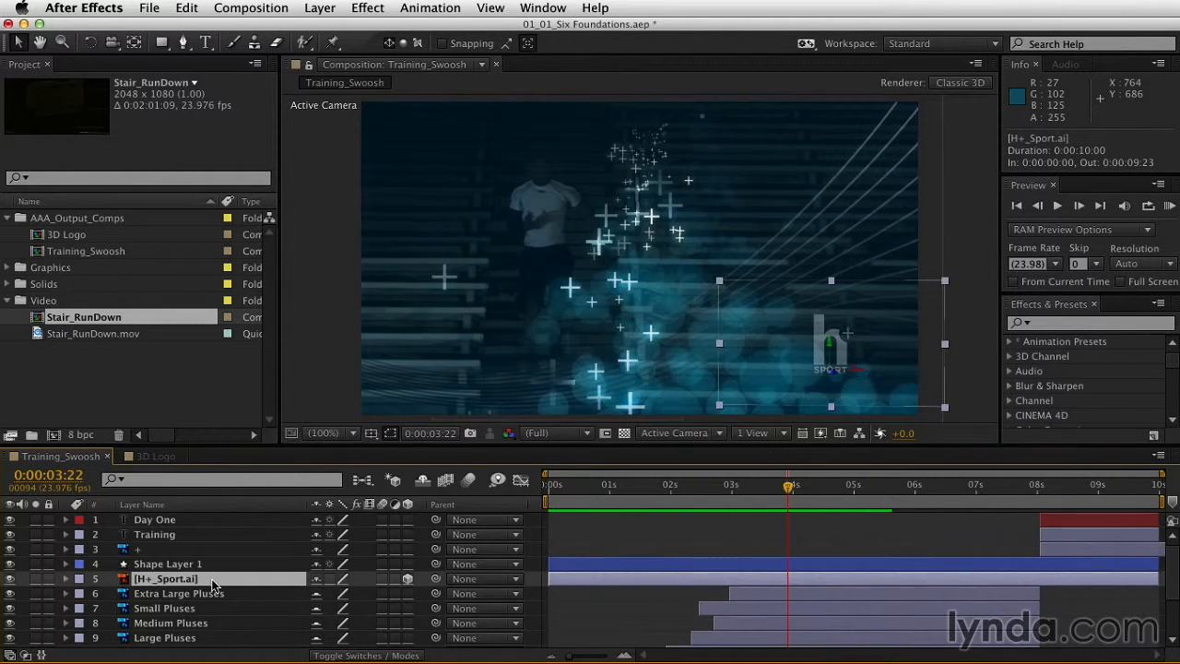
right_click(166, 586)
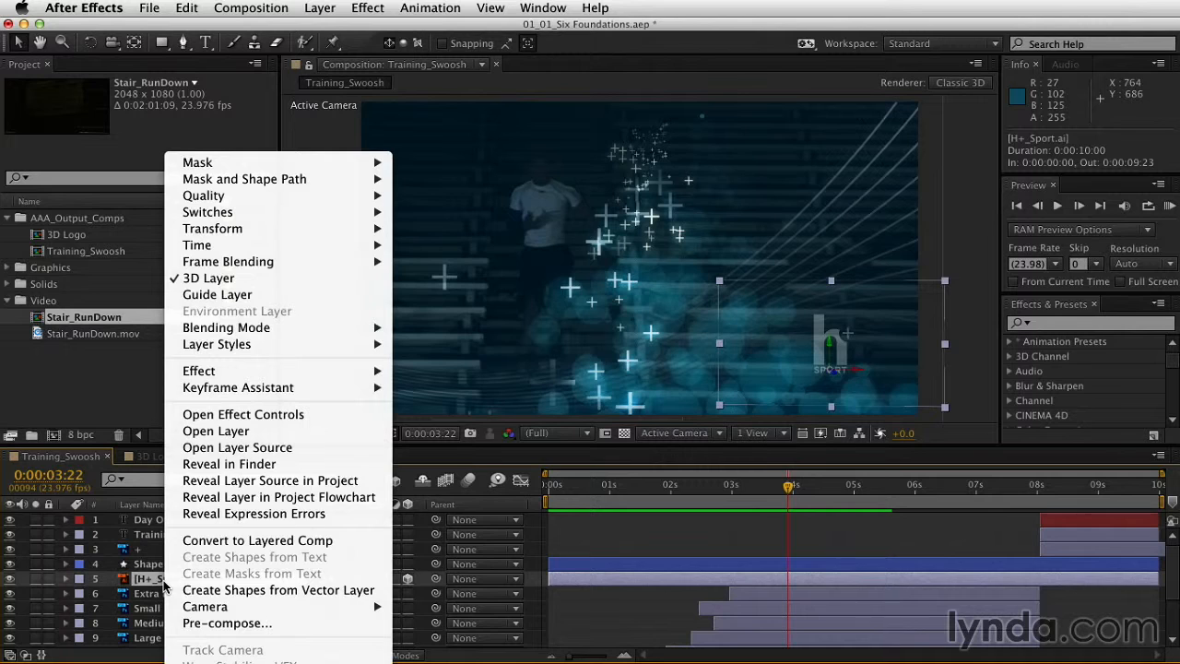
left_click(211, 480)
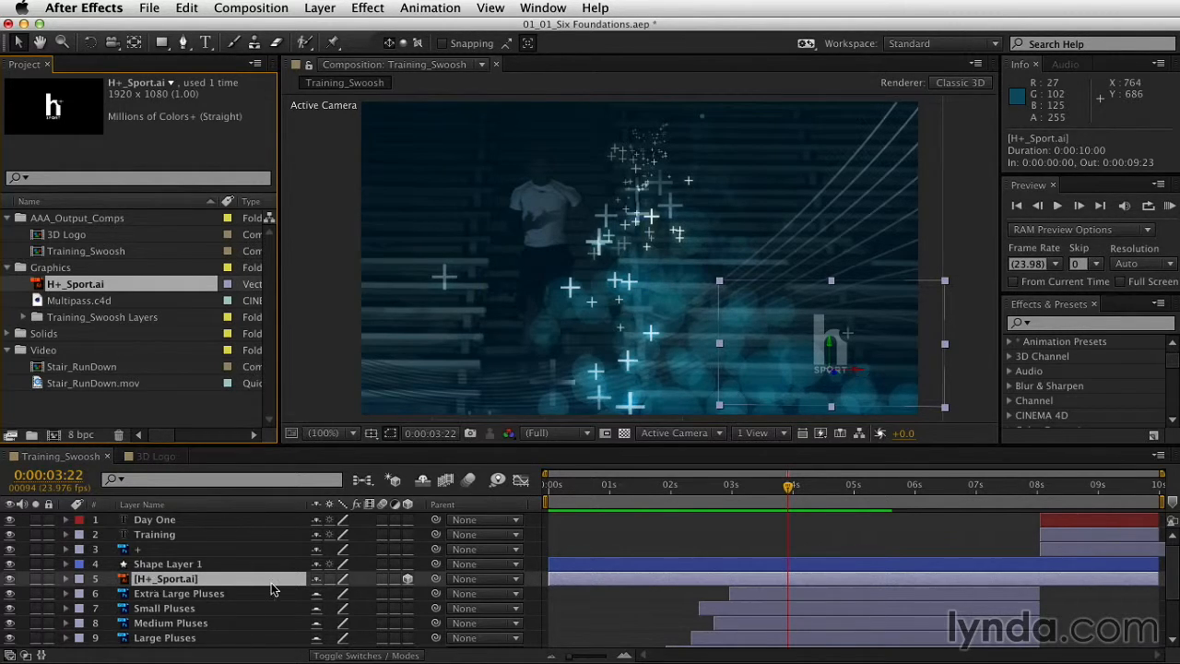
- Move the current time to 0:00:04:19, select the Extra Large Pluses layer and expand its Transform properties
left_click_drag(790, 484, 840, 486)
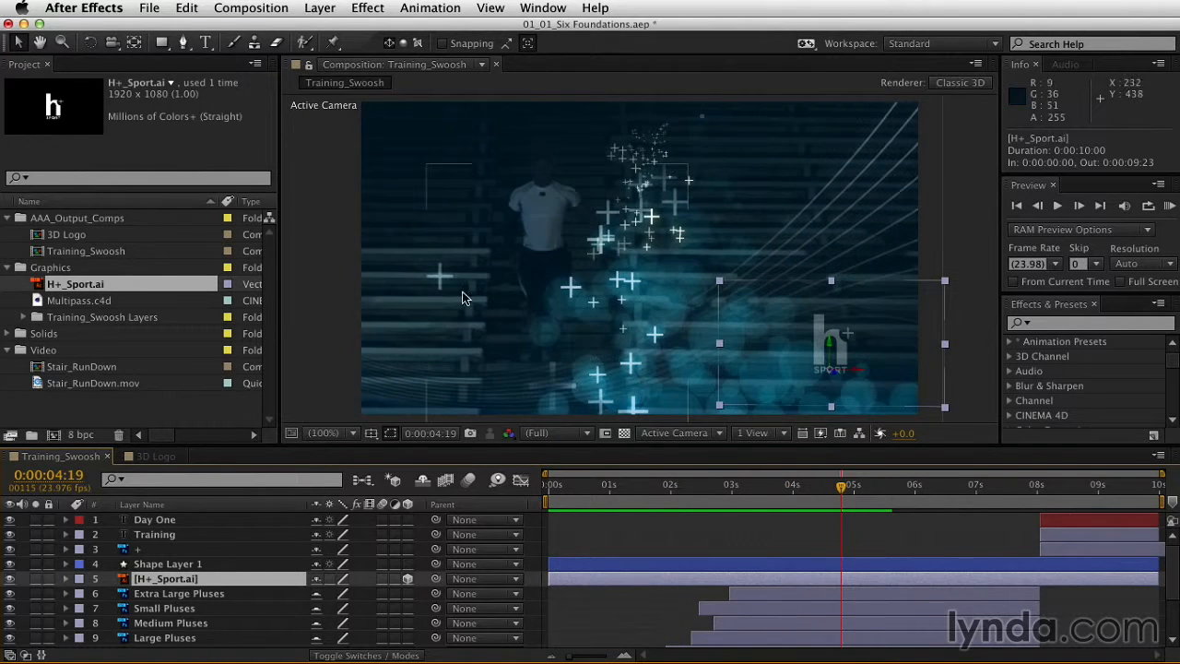
left_click(441, 278)
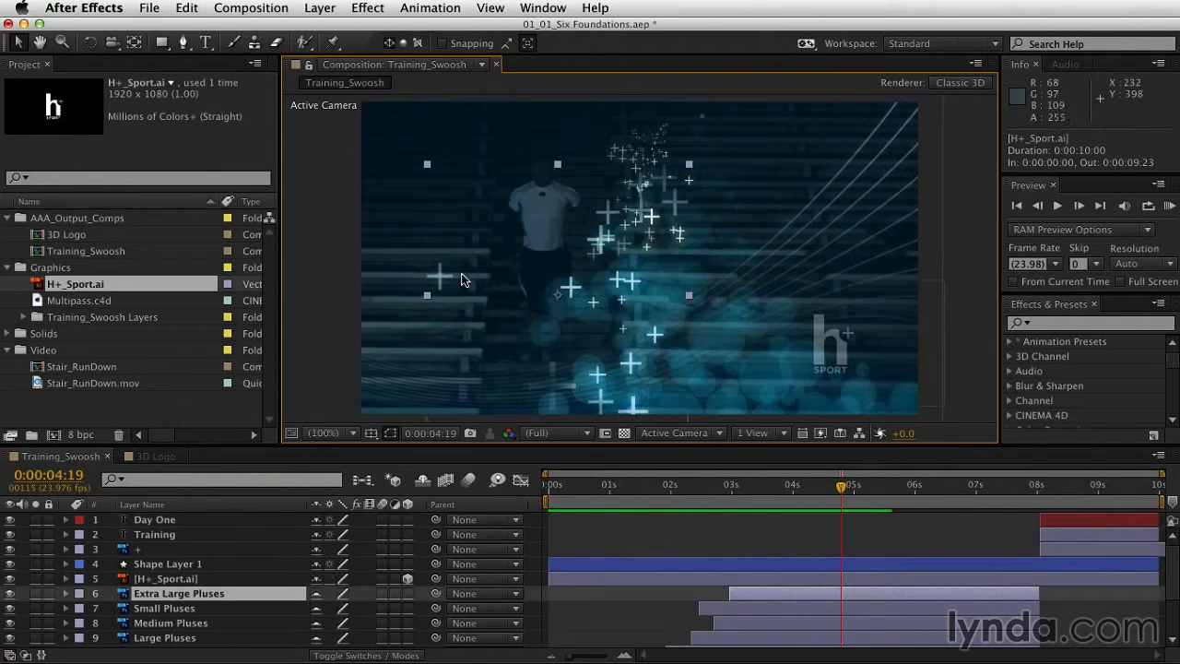
left_click(66, 594)
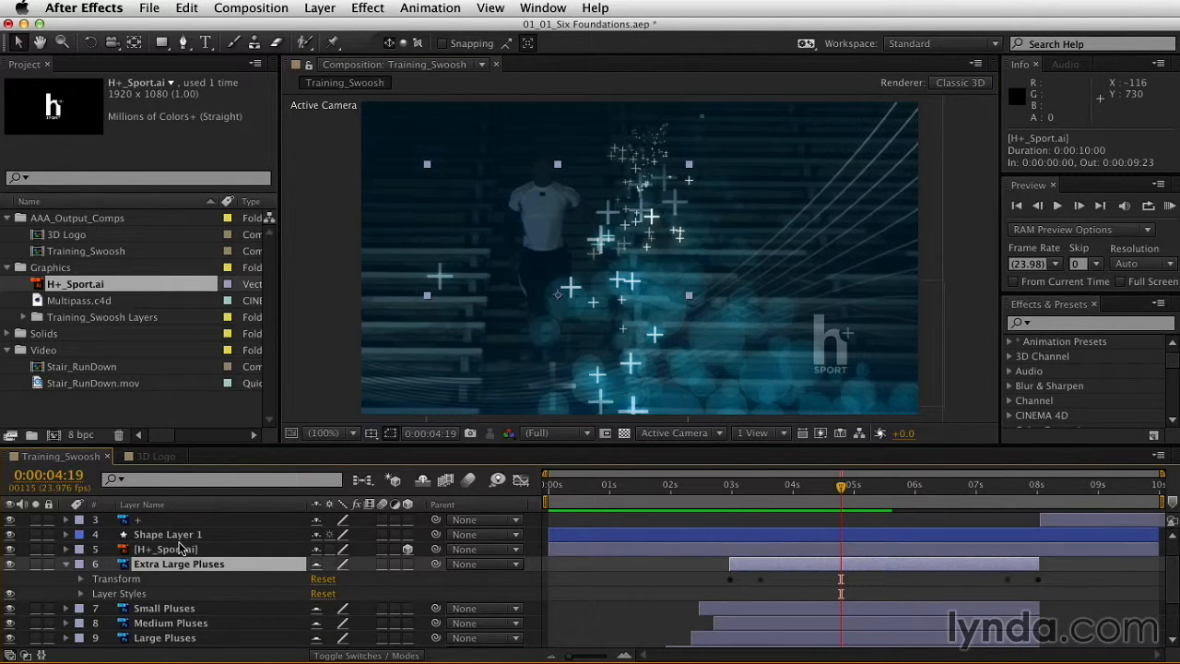
left_click(80, 579)
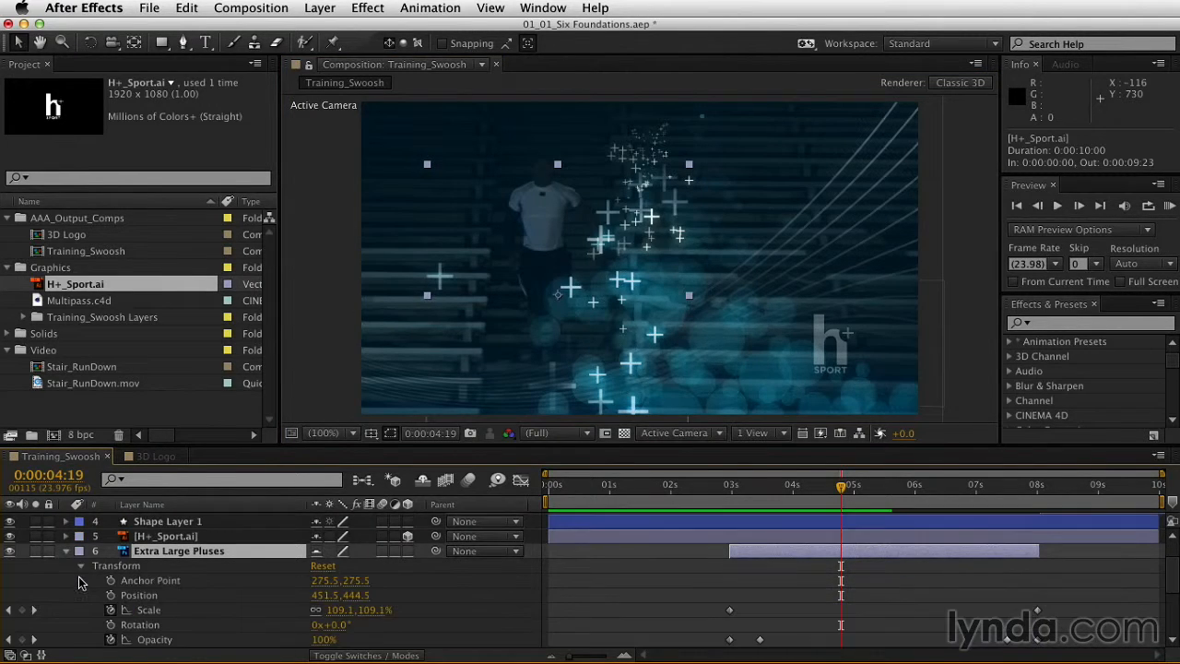
scroll(186, 571, "down", 1)
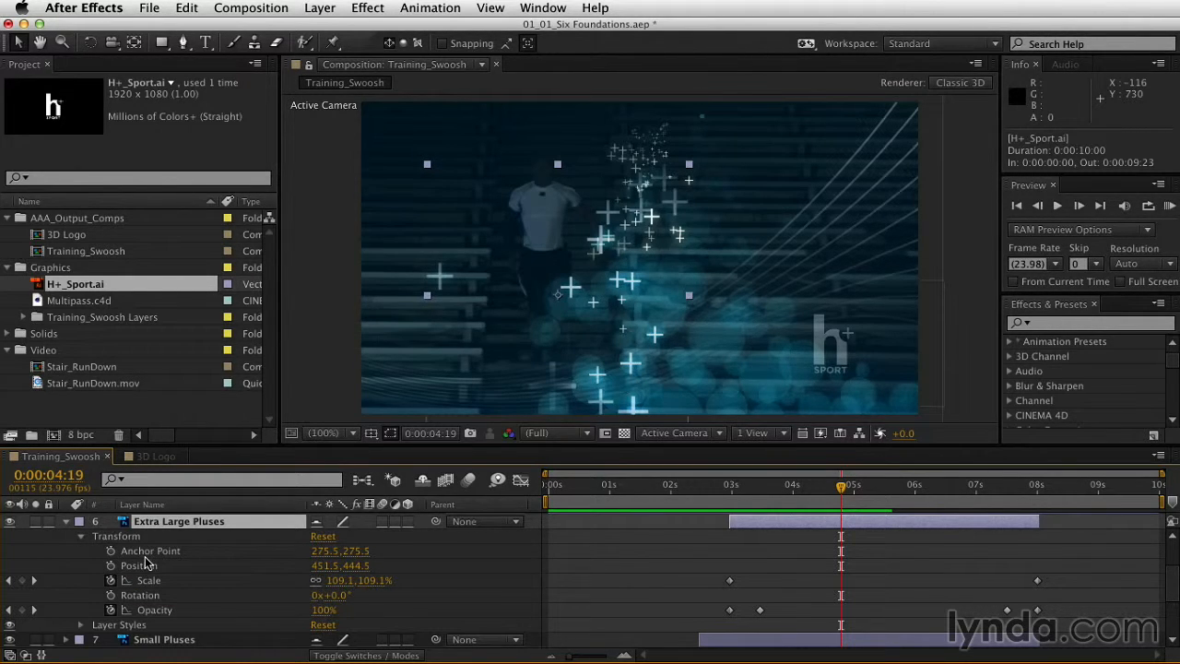
- Jump between the two Scale keyframes of Extra Large Pluses, then move the current time back to 0:00:07:15
left_click(34, 582)
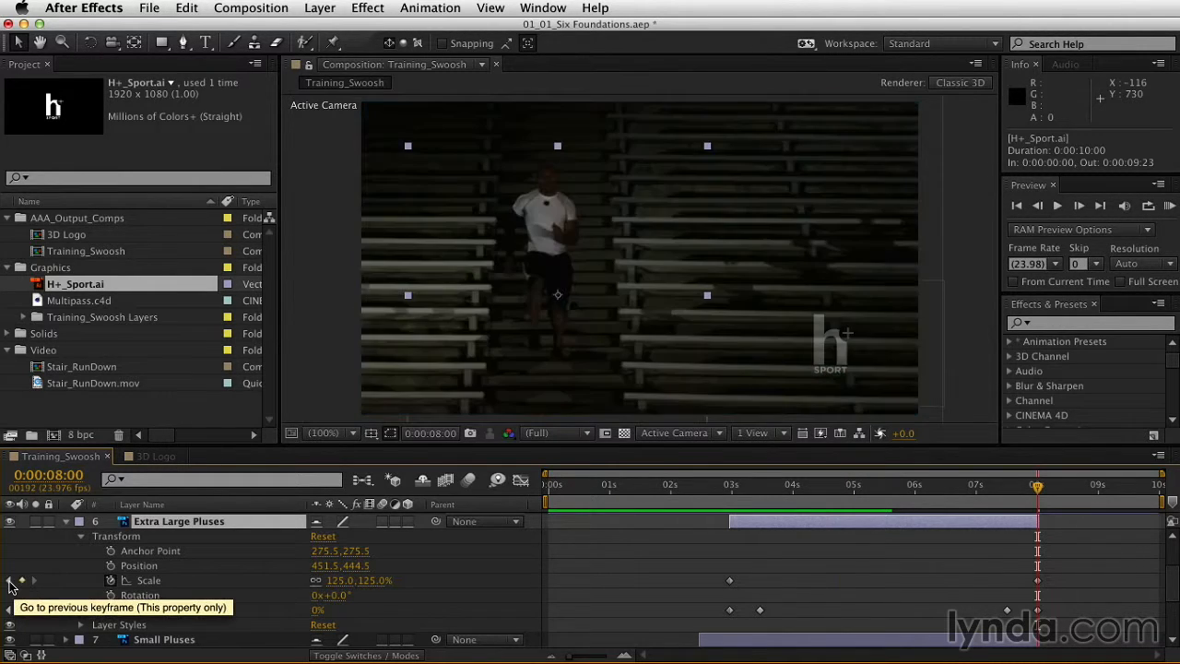
left_click(11, 582)
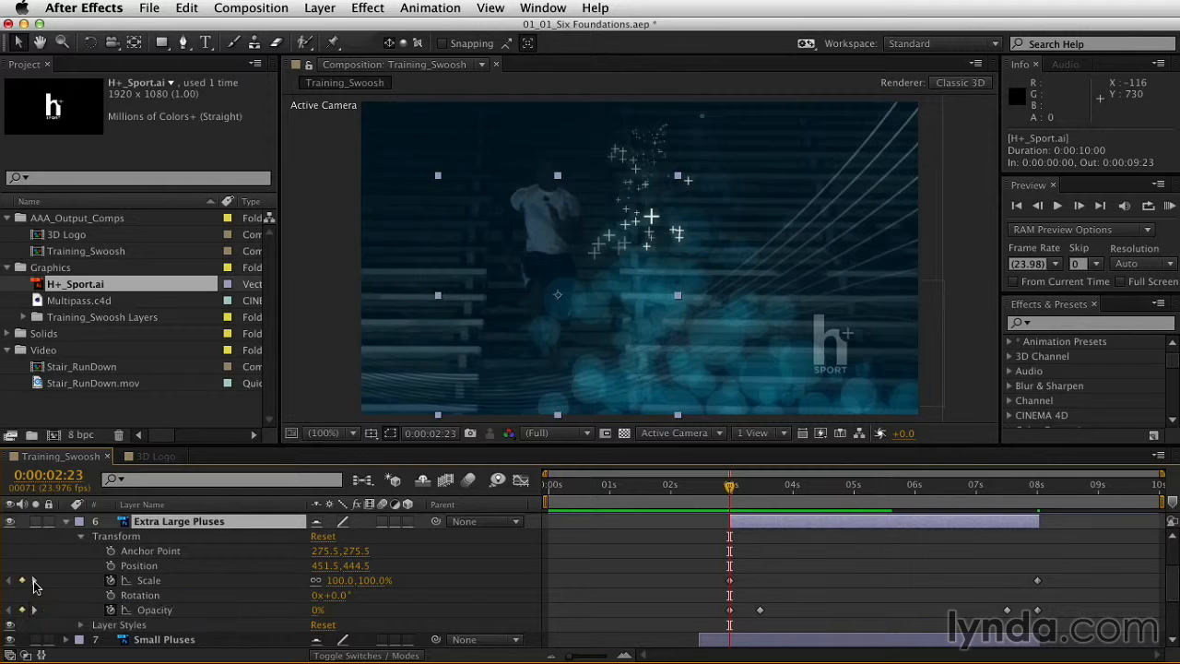
left_click(33, 581)
left_click(1034, 486)
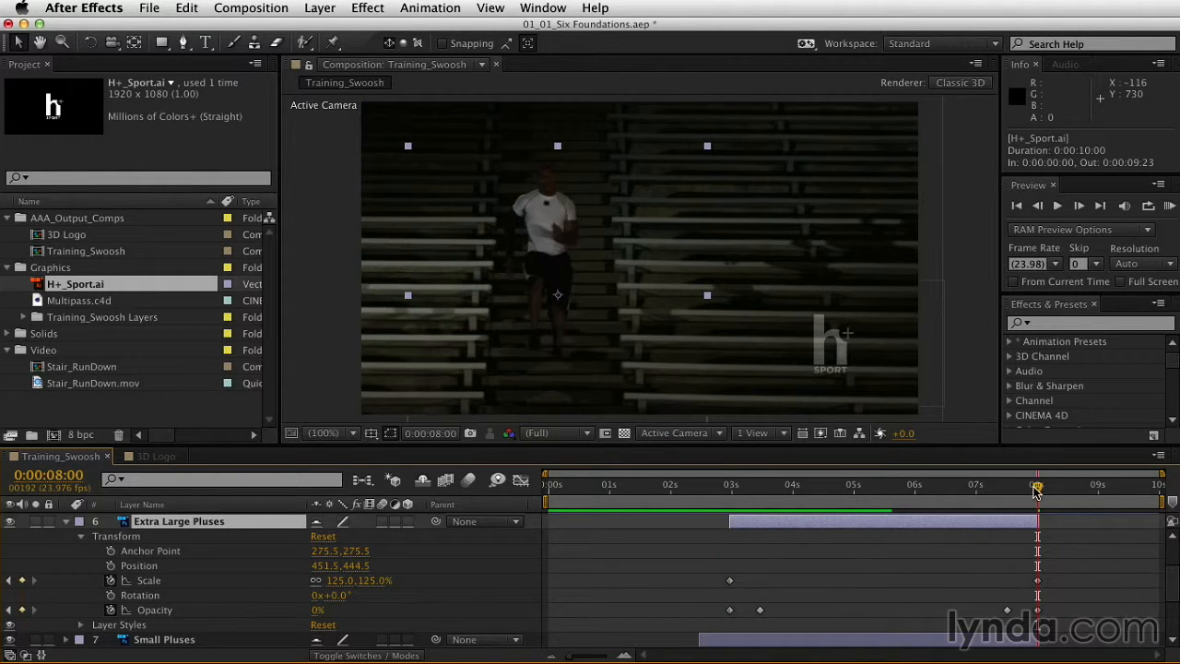
left_click(1012, 495)
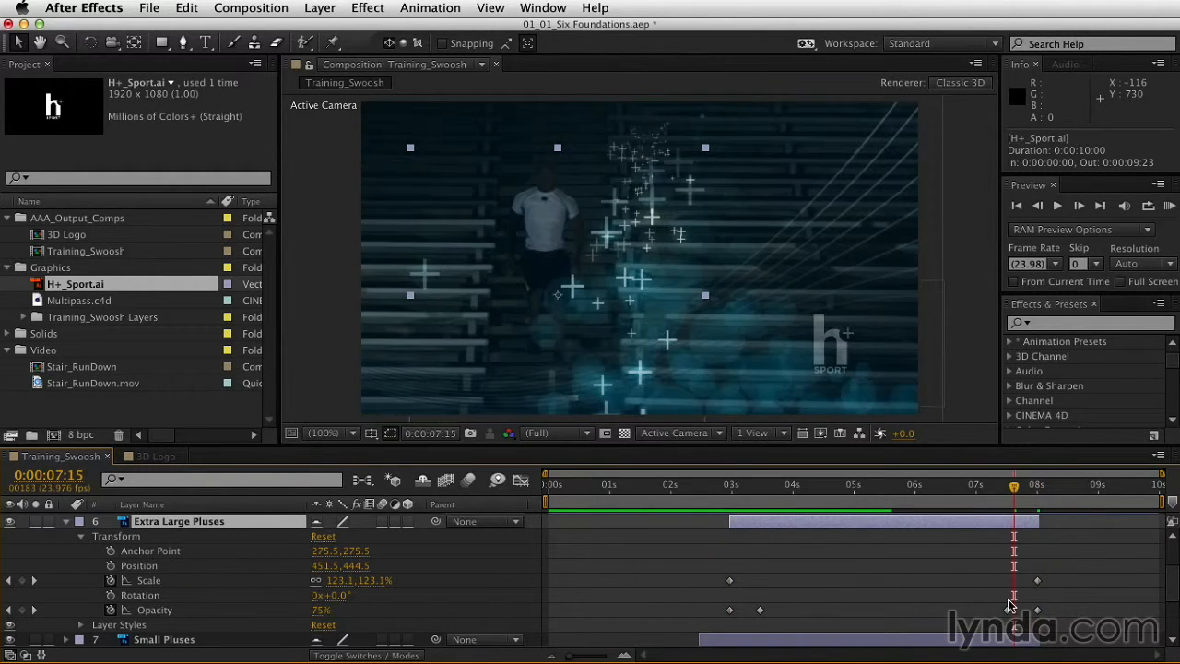
- Inspect the second Opacity keyframe of Extra Large Pluses, then compare the Scale values at its first and last keyframes
left_click(759, 609)
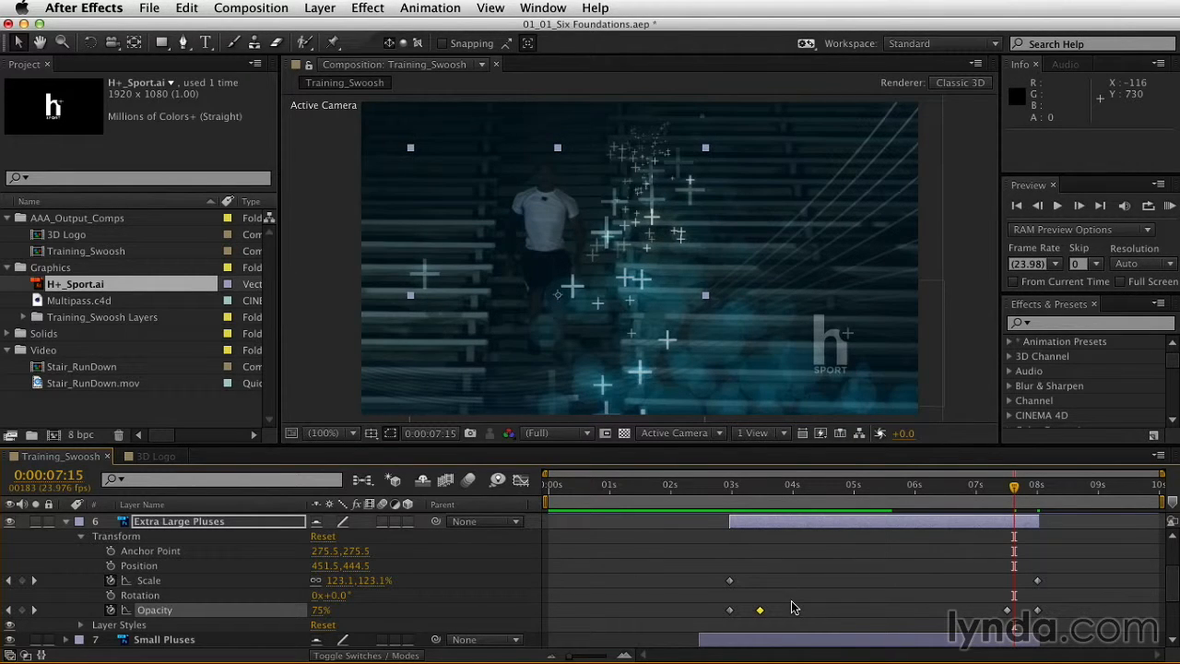
left_click_drag(778, 496, 735, 503)
left_click(152, 581)
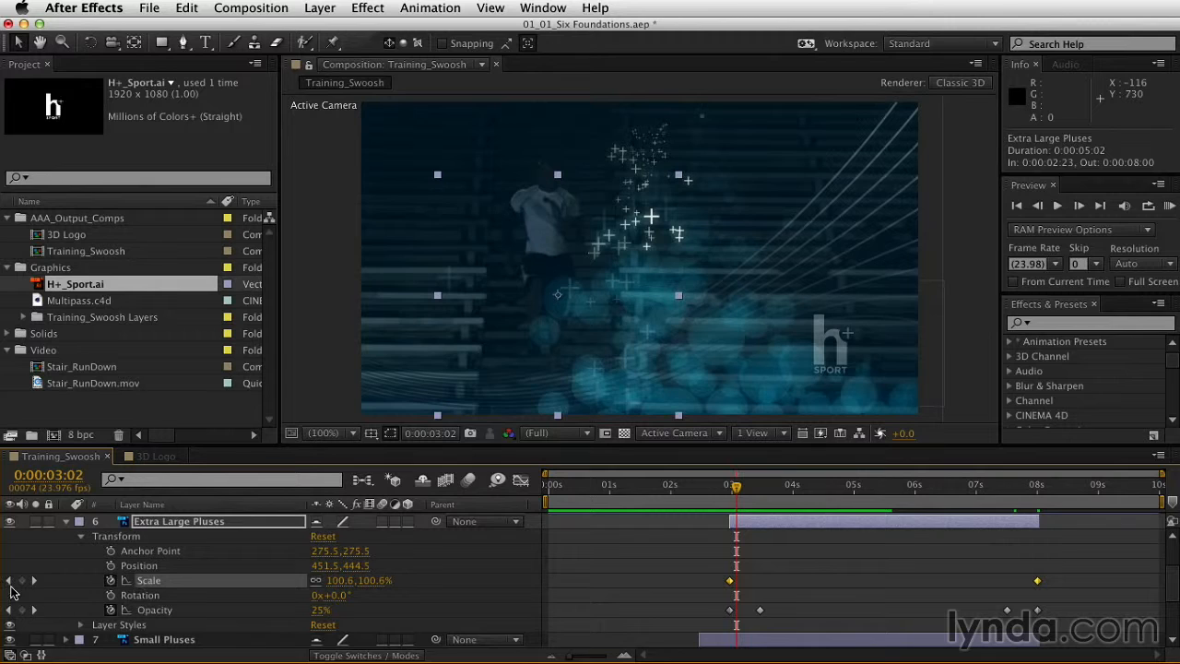
left_click(10, 581)
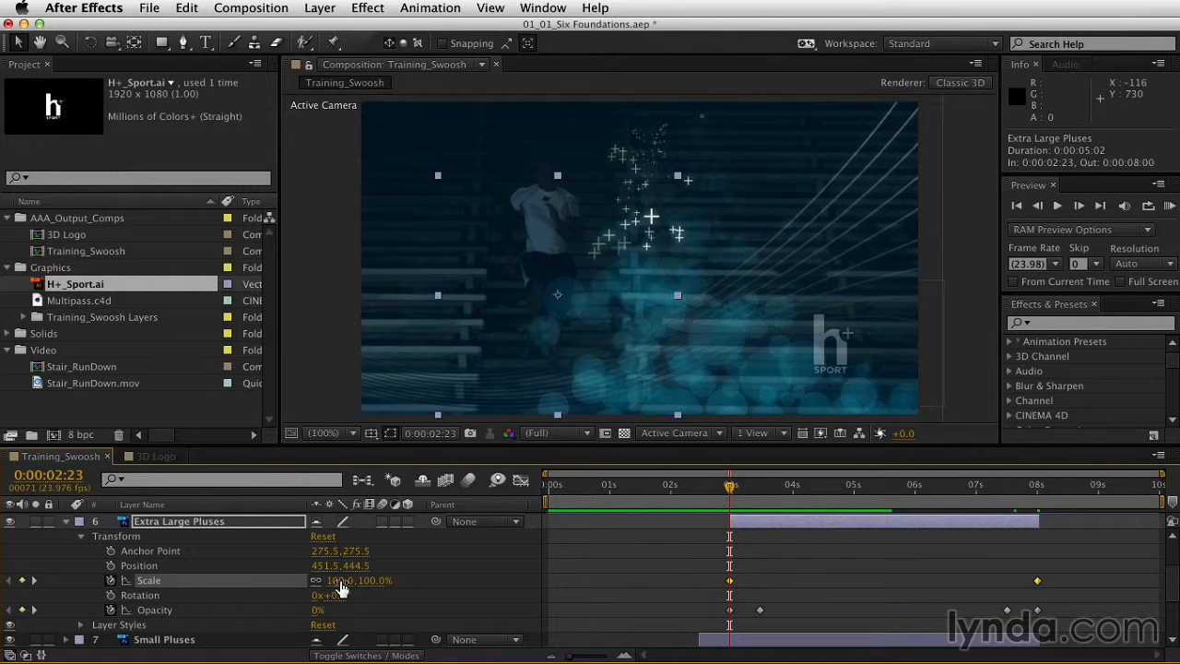
left_click(48, 475)
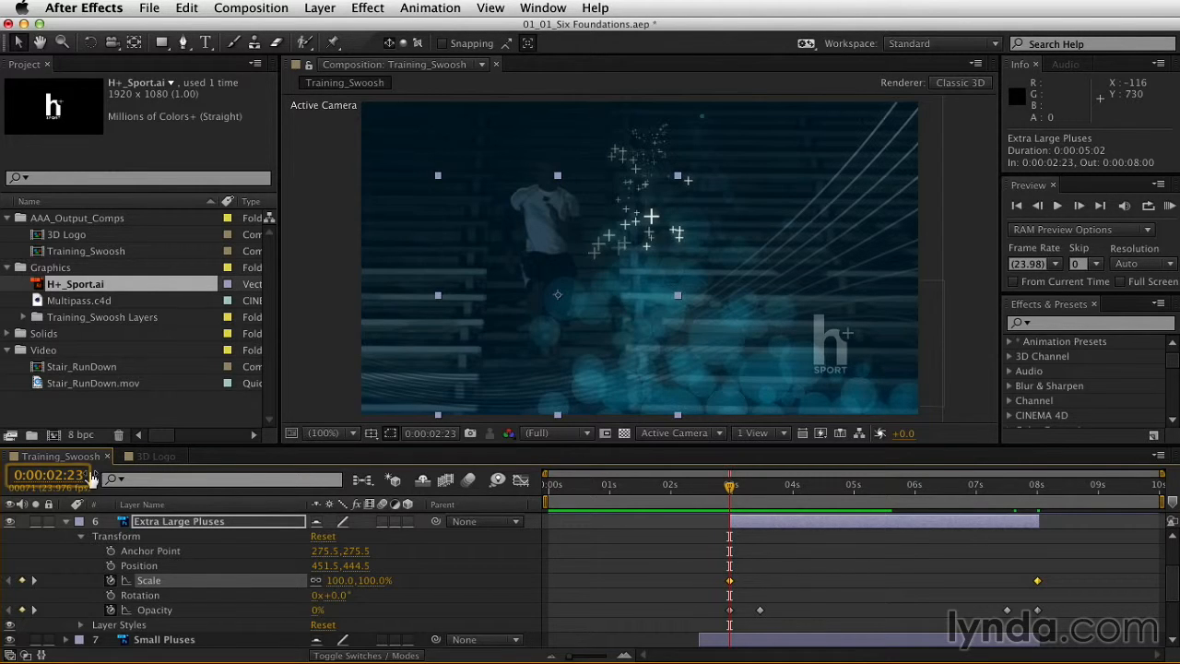
left_click(35, 581)
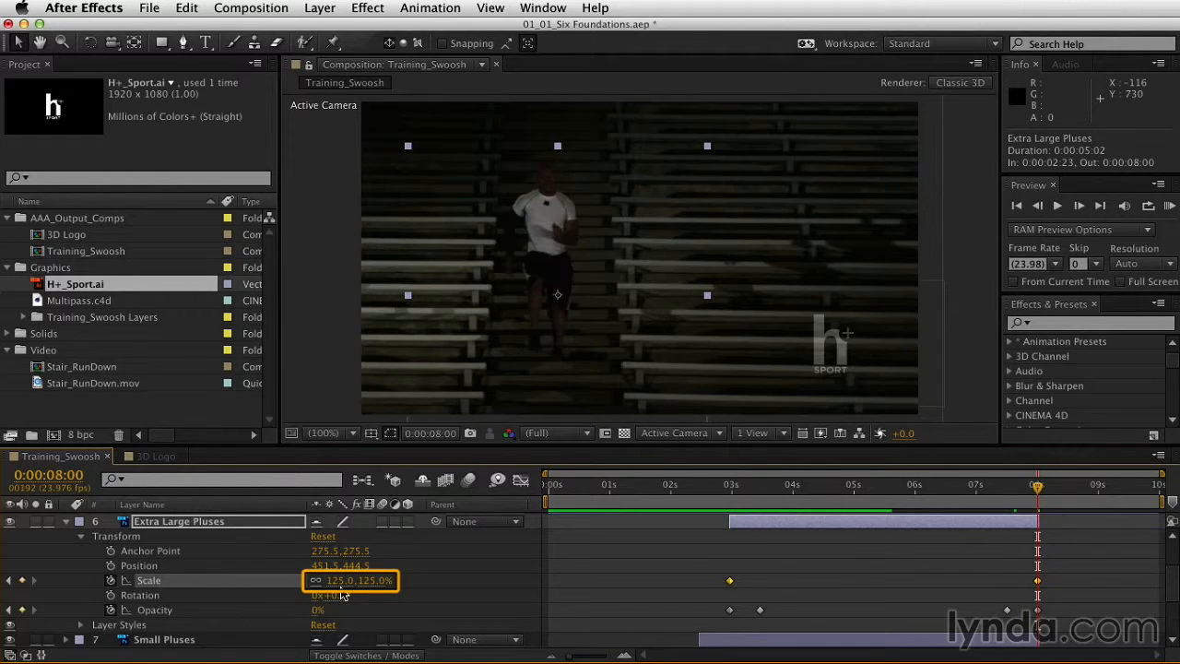
- Deselect the Scale keyframes, reselect the Extra Large Pluses layer and collapse its properties
left_click(880, 558)
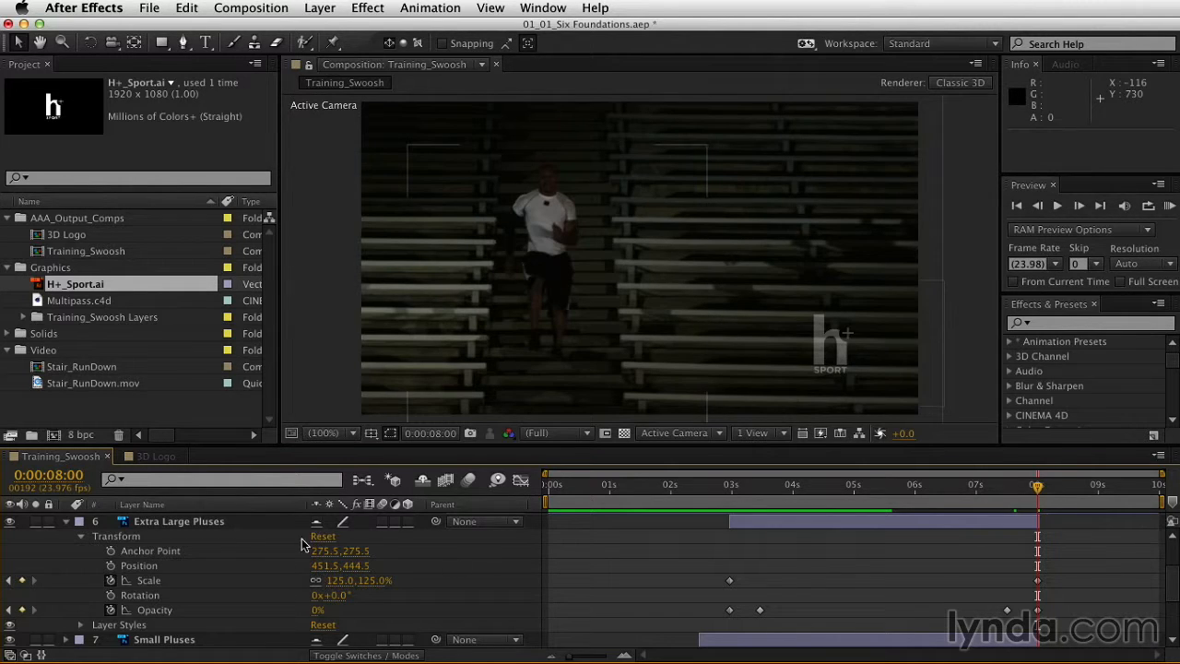
left_click(201, 521)
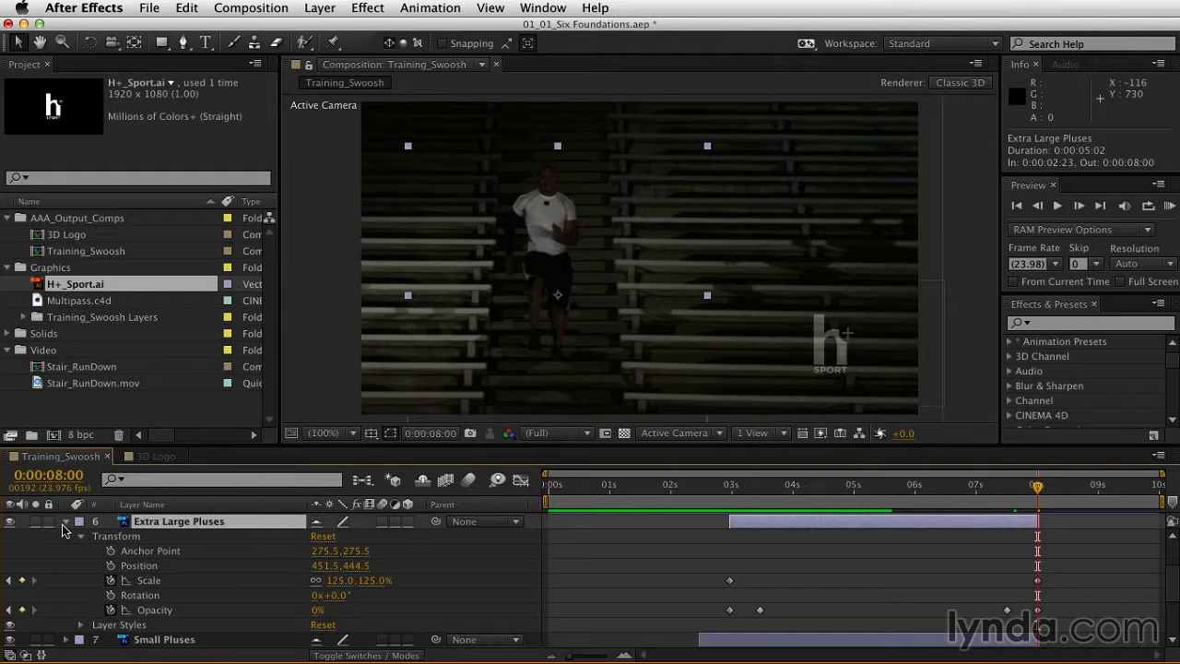
left_click(65, 521)
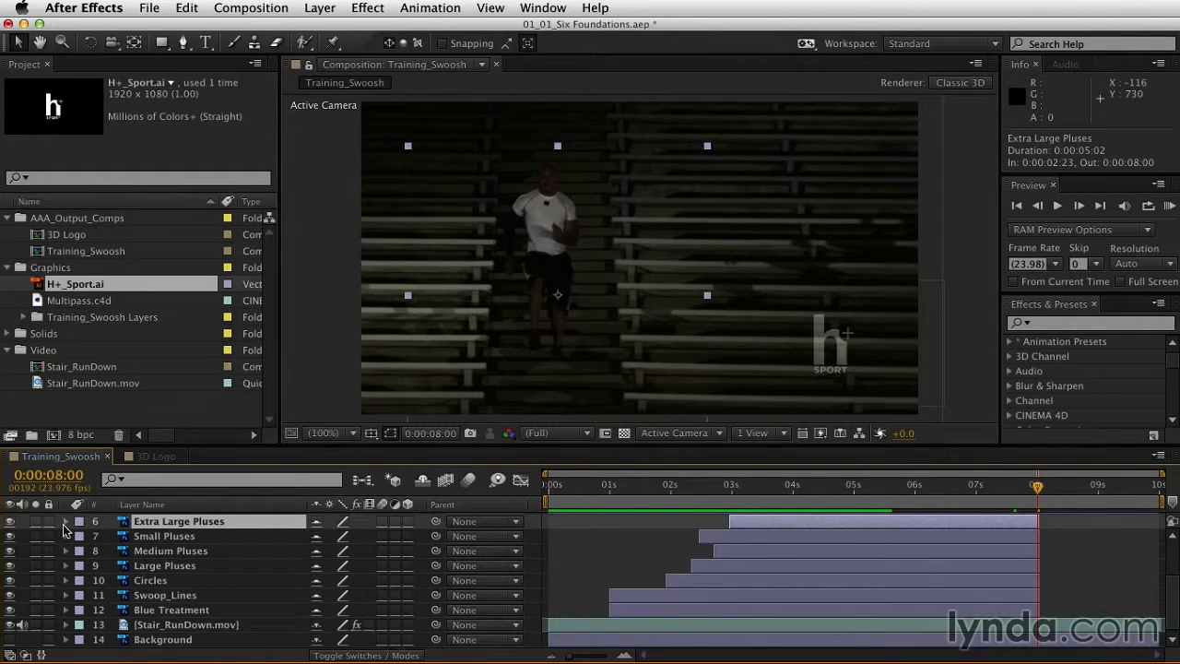
- Solo the Stair_RunDown.mov layer and scrub back and forth to view the footage alone, ending at 0:00:07:23
left_click(162, 625)
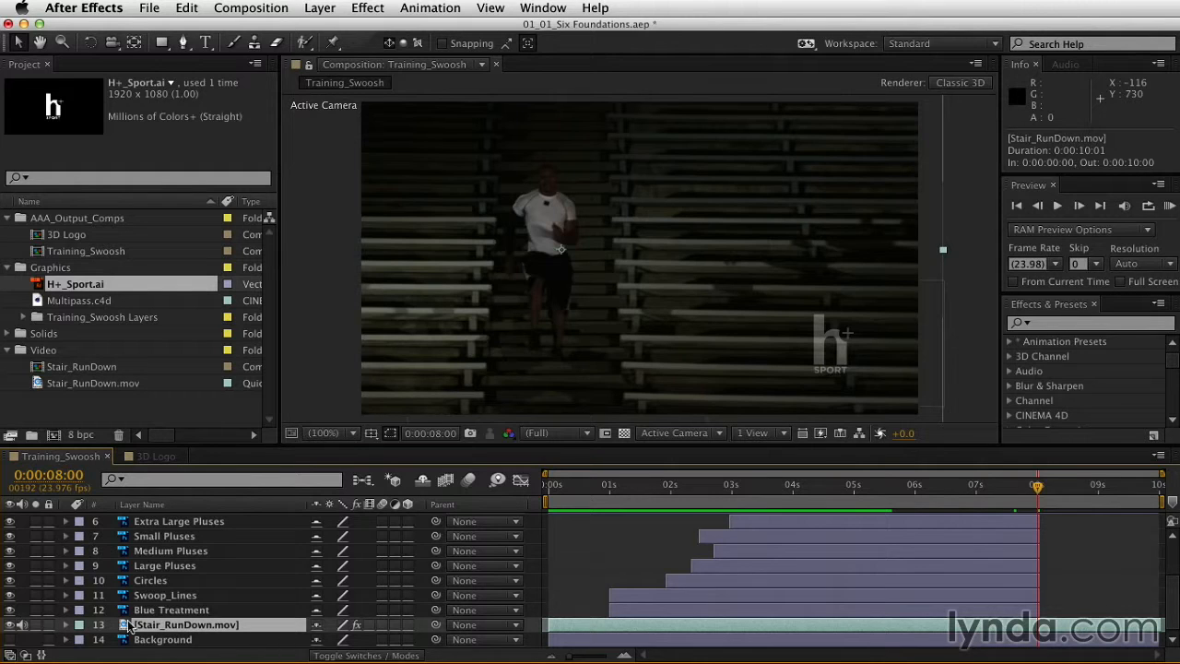
left_click(10, 626)
left_click(10, 626)
left_click(36, 626)
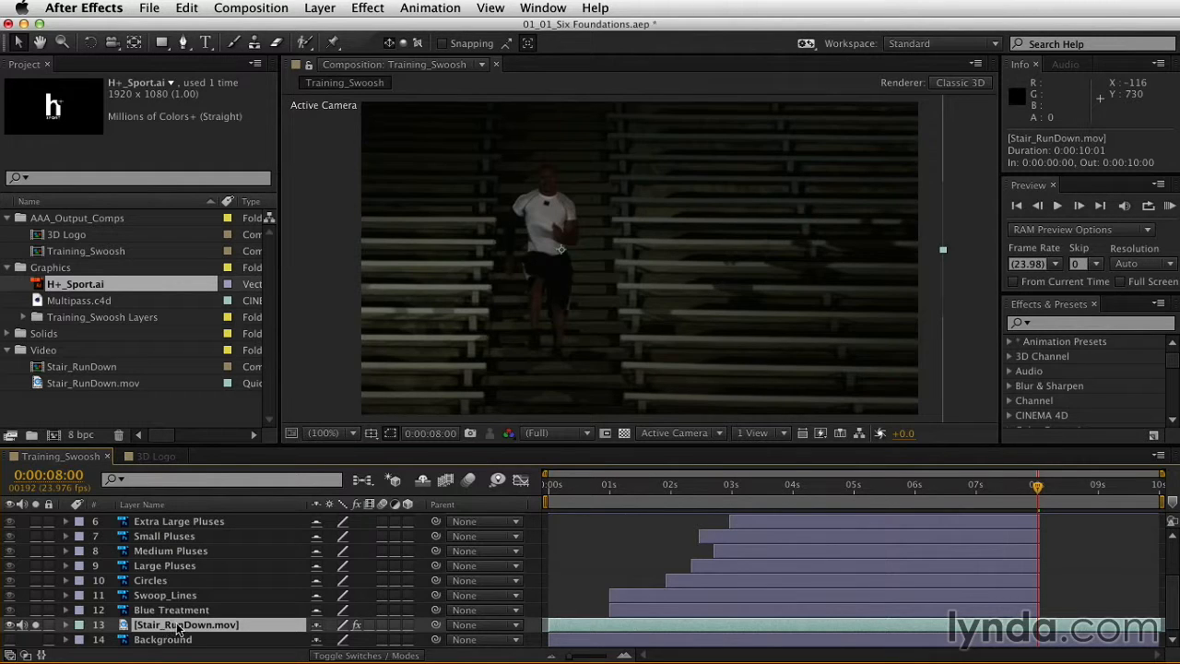
left_click_drag(1028, 495, 766, 491)
left_click_drag(732, 488, 1035, 479)
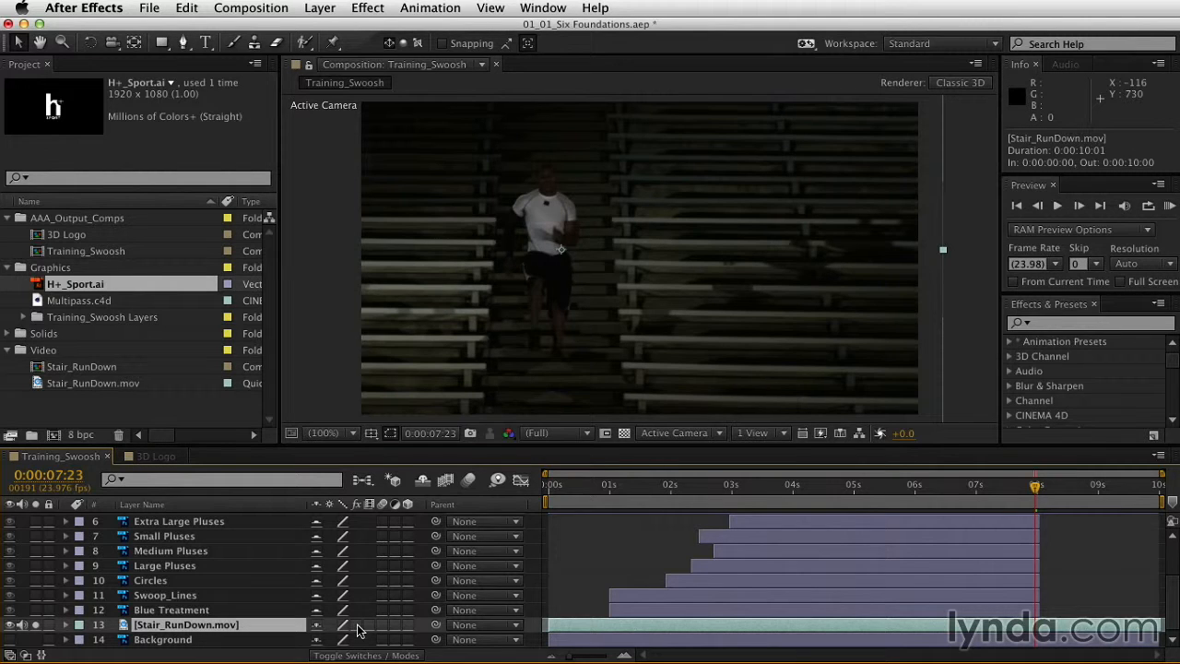
- Toggle the effects of Stair_RunDown.mov off and on, then expand its Fast Blur effect to show the settings
left_click(358, 625)
left_click(358, 625)
left_click(65, 625)
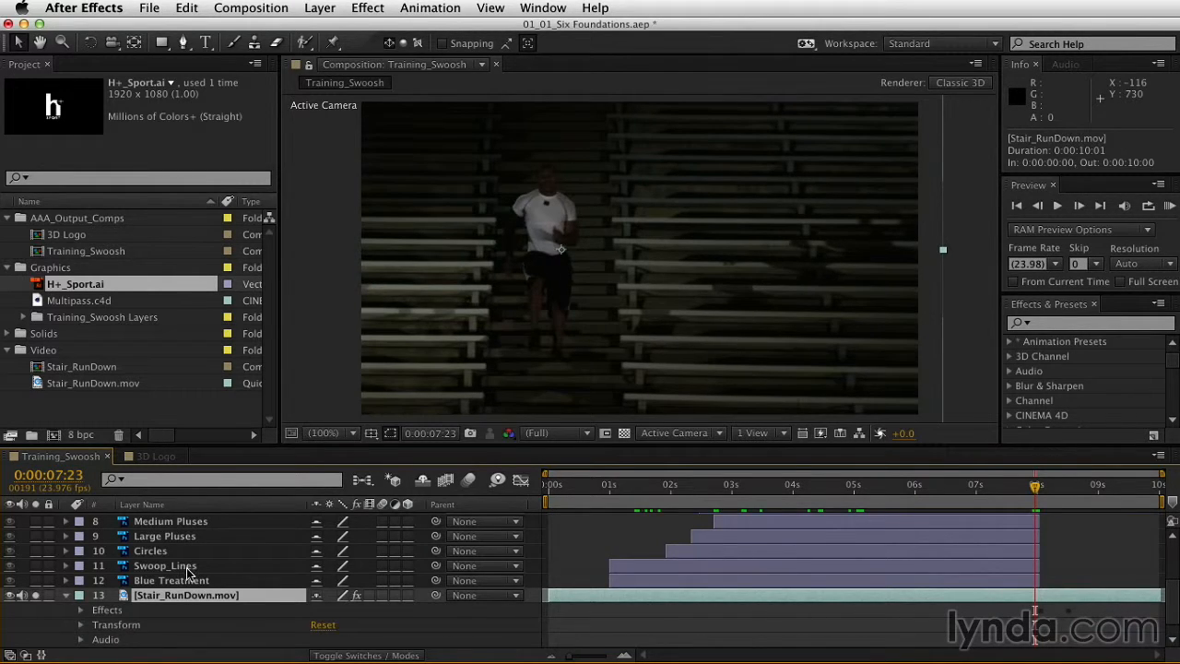
left_click(80, 611)
left_click(130, 625)
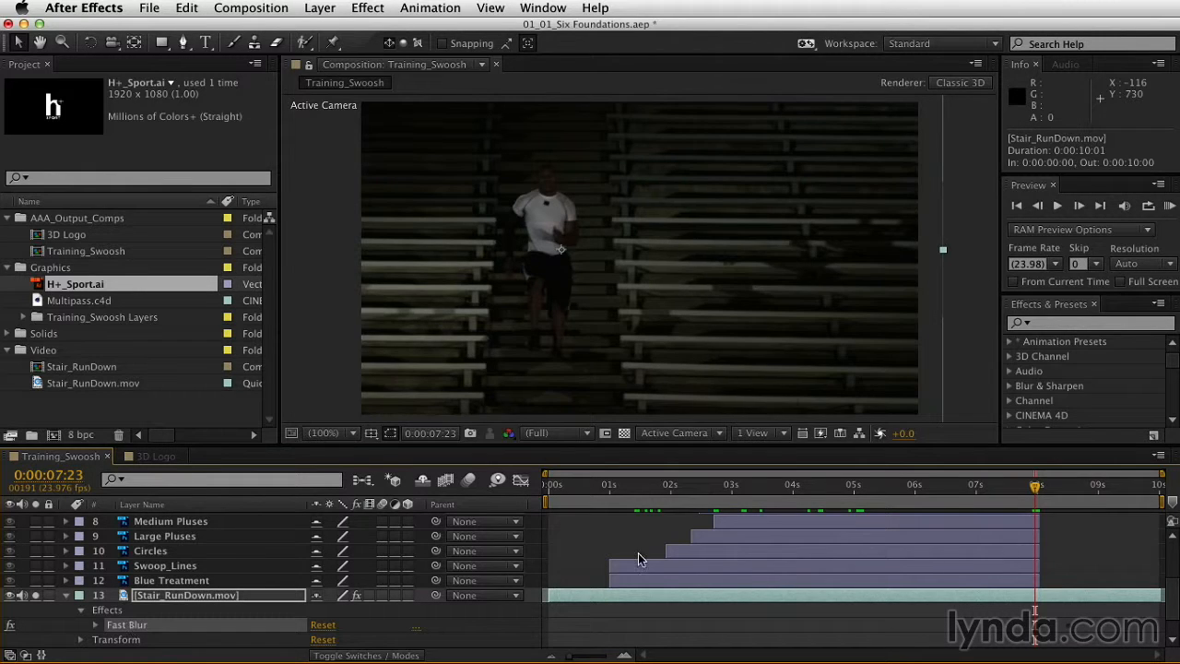
left_click(95, 624)
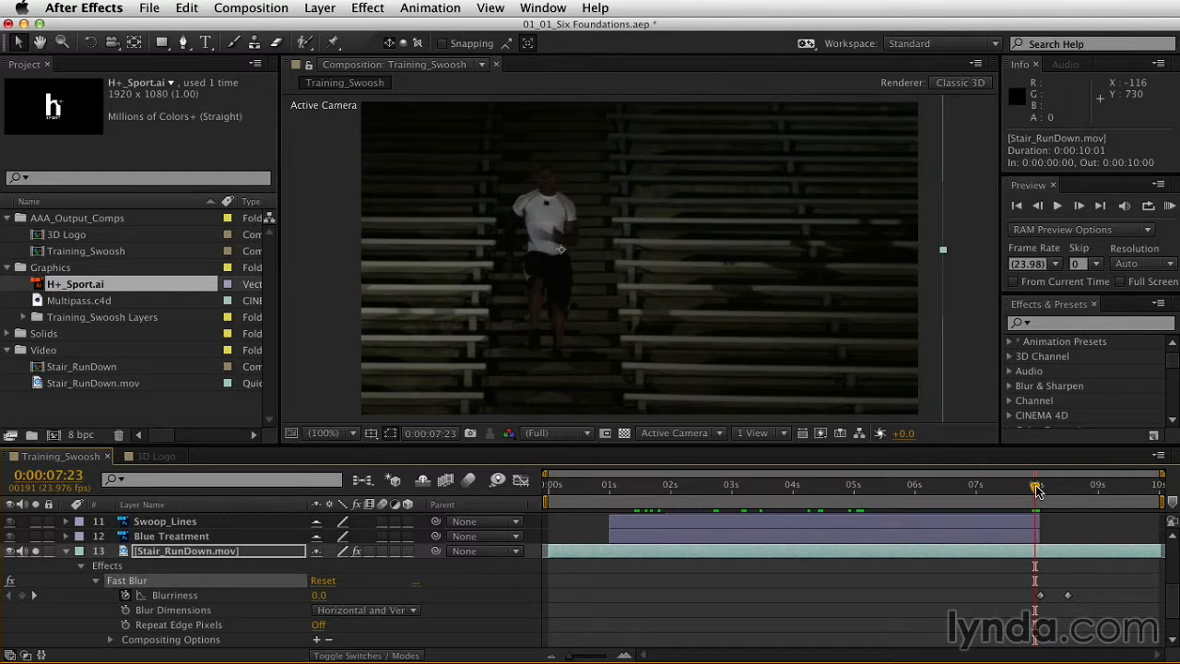
- Scrub to 0:00:09:07 and switch the effects of Stair_RunDown.mov off and on to compare the blurred footage
left_click_drag(1036, 486, 1115, 494)
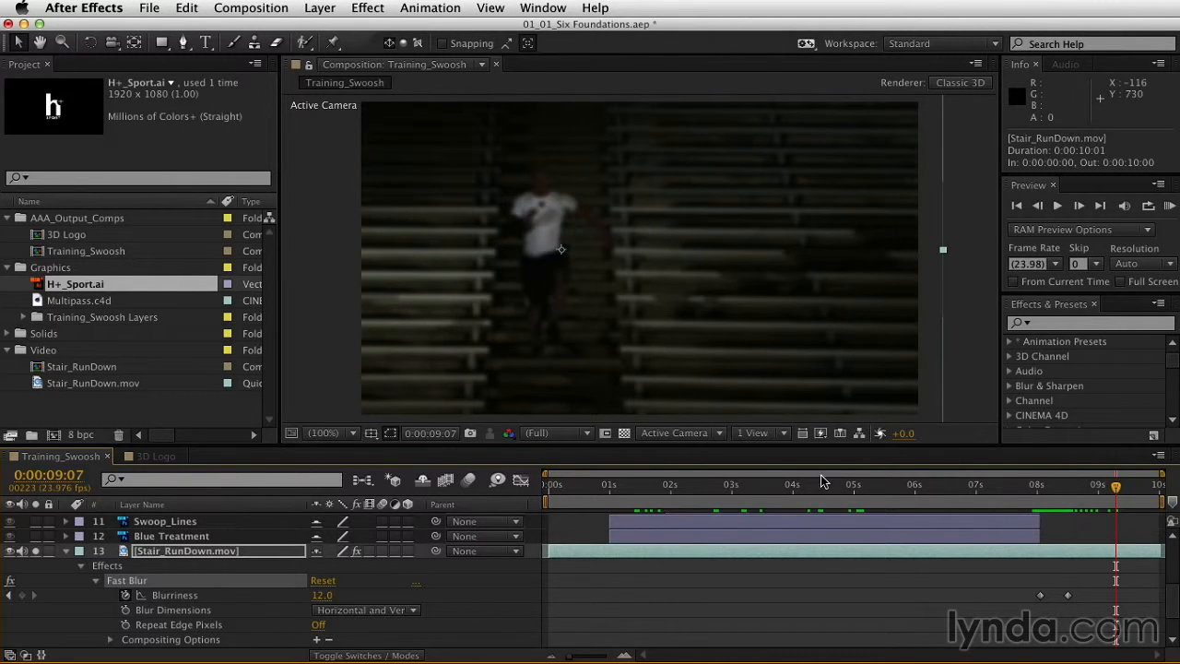
left_click(357, 551)
left_click(356, 551)
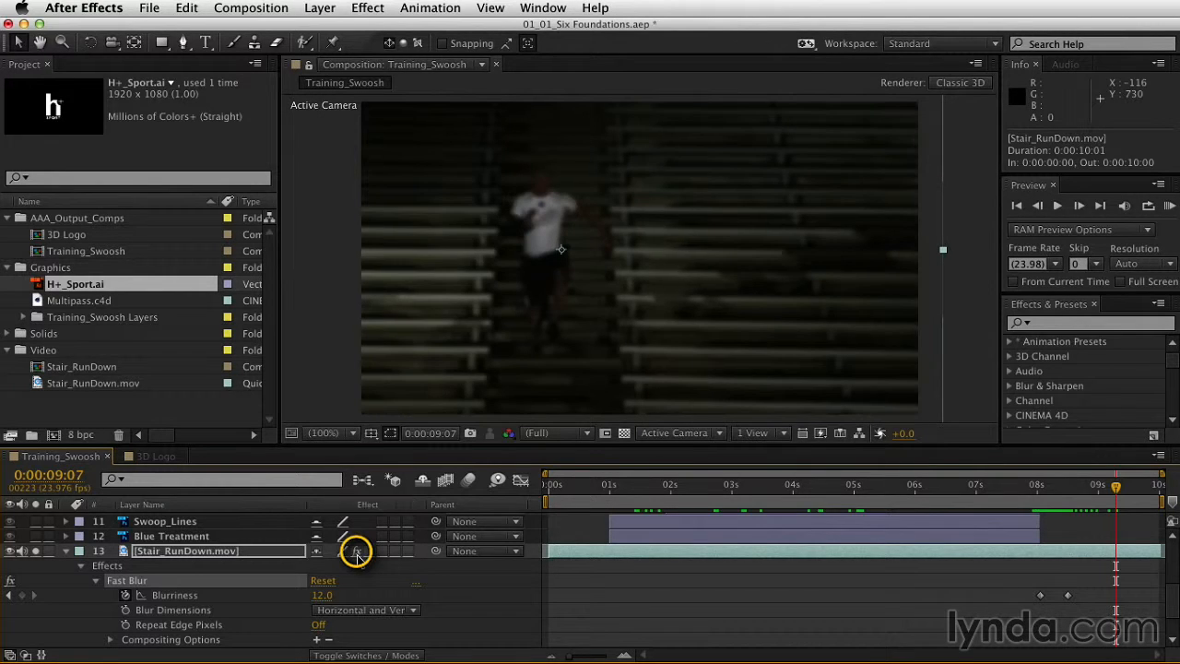
left_click(356, 551)
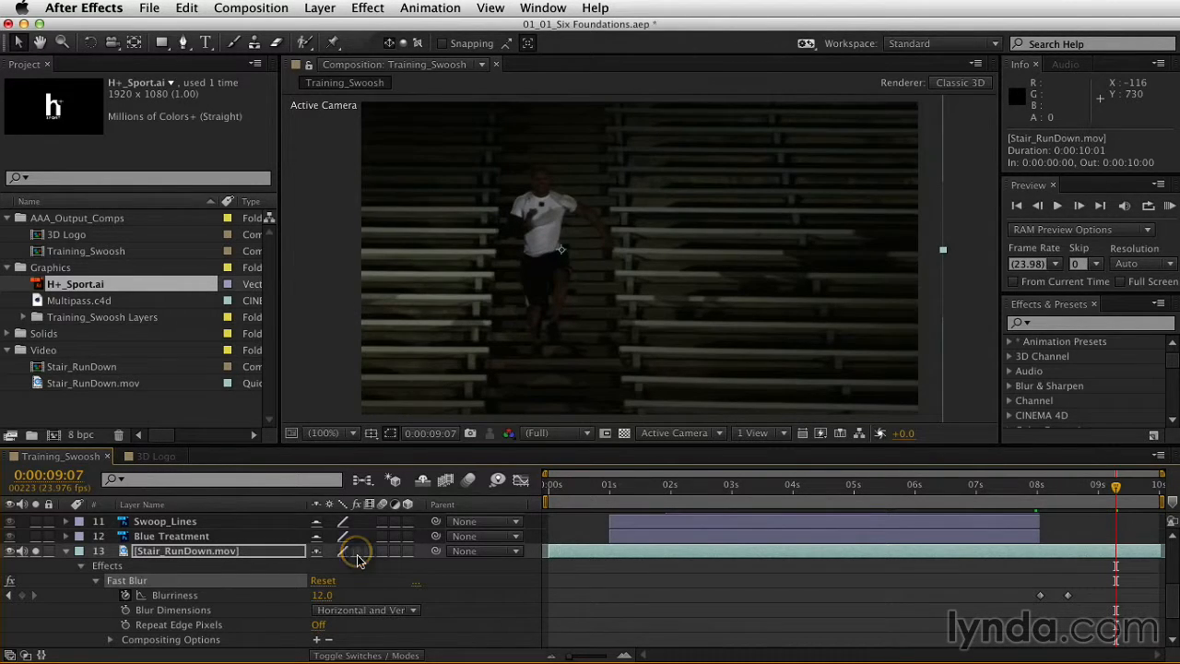
left_click(357, 551)
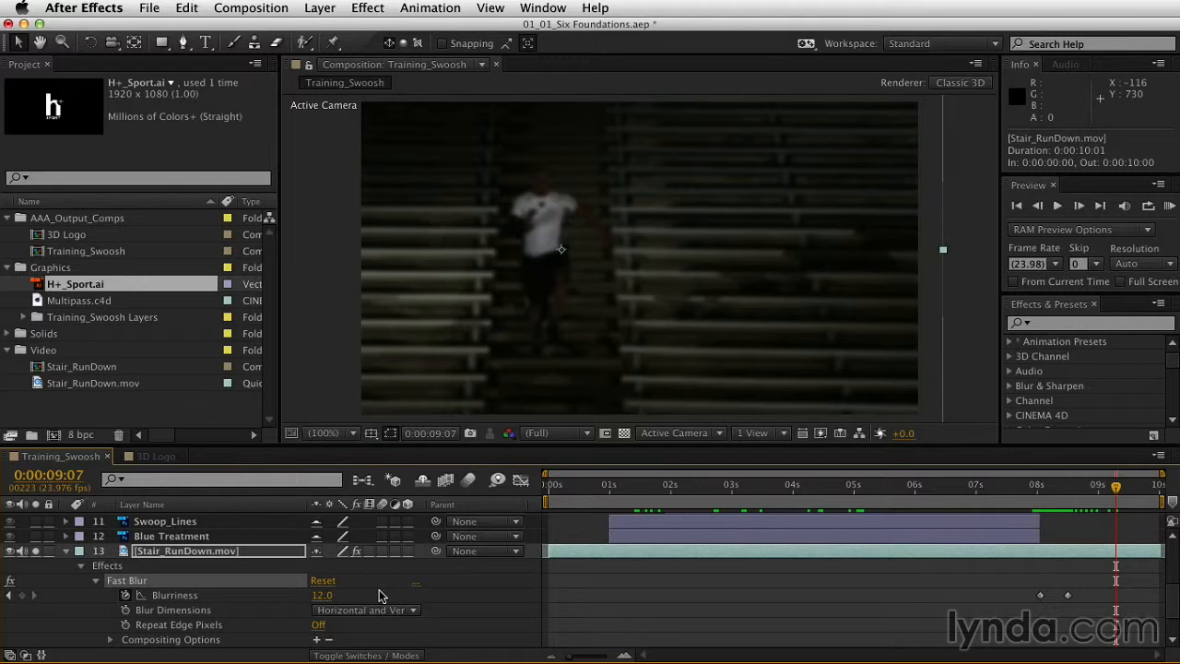
- Open the Effect Controls for Stair_RunDown.mov to view the Fast Blur settings
left_click(558, 6)
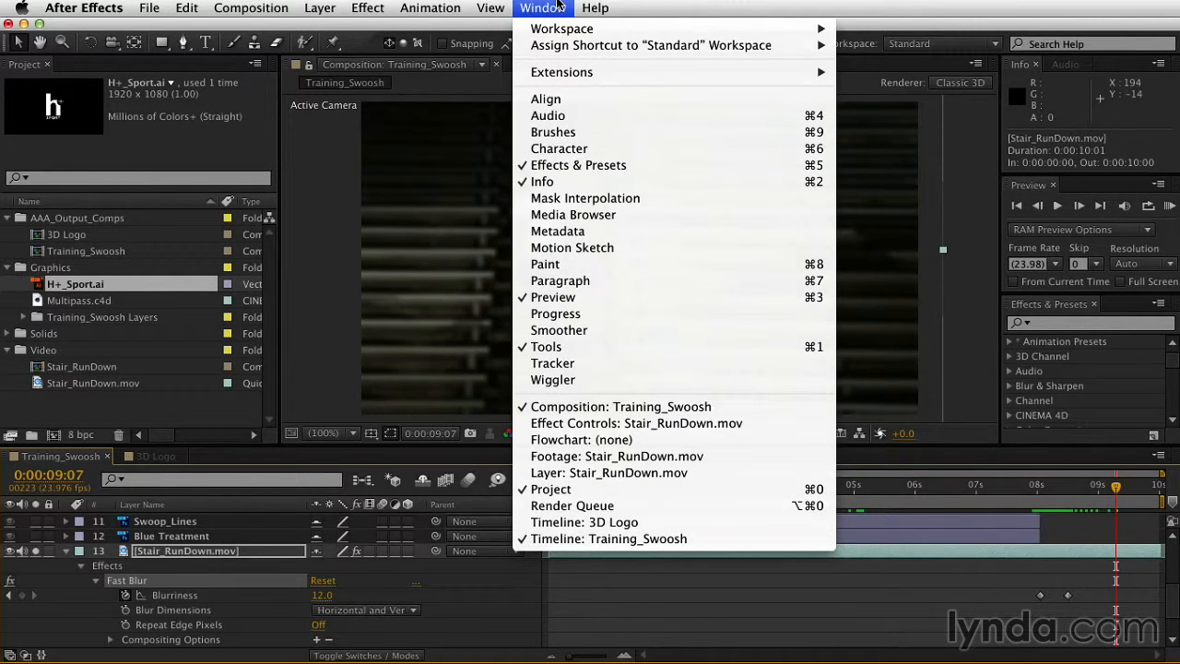
left_click(532, 423)
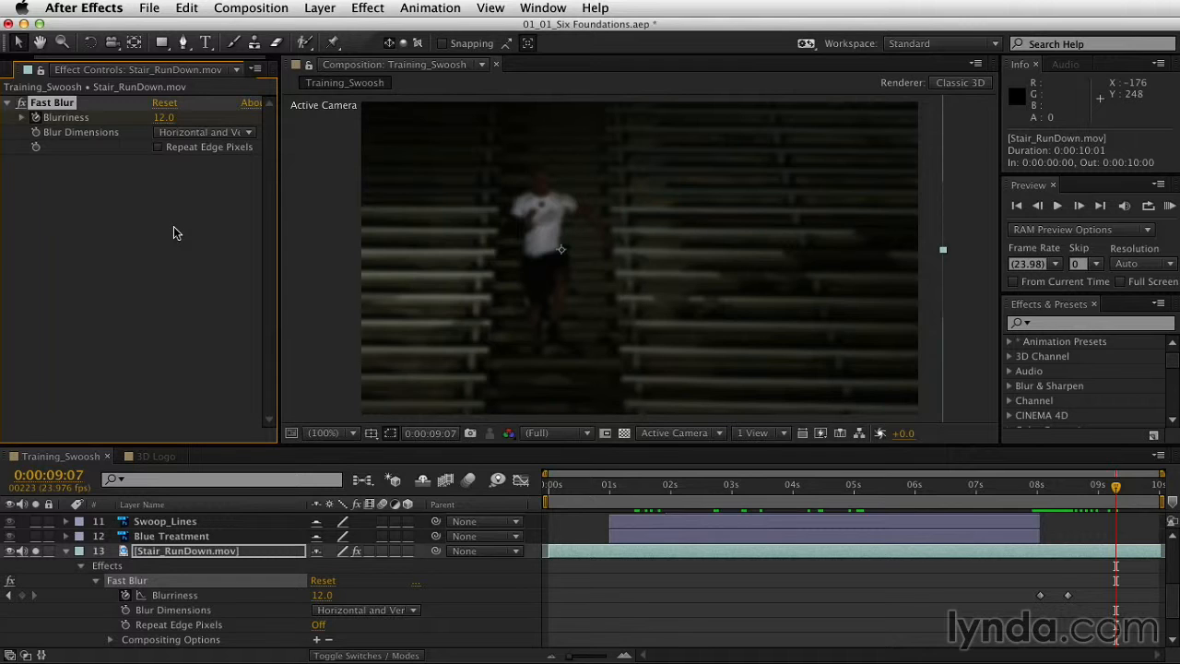
- Unsolo the Stair_RunDown.mov layer and move the current time to 0:00:06:00 to view all the composition's layers
left_click(34, 551)
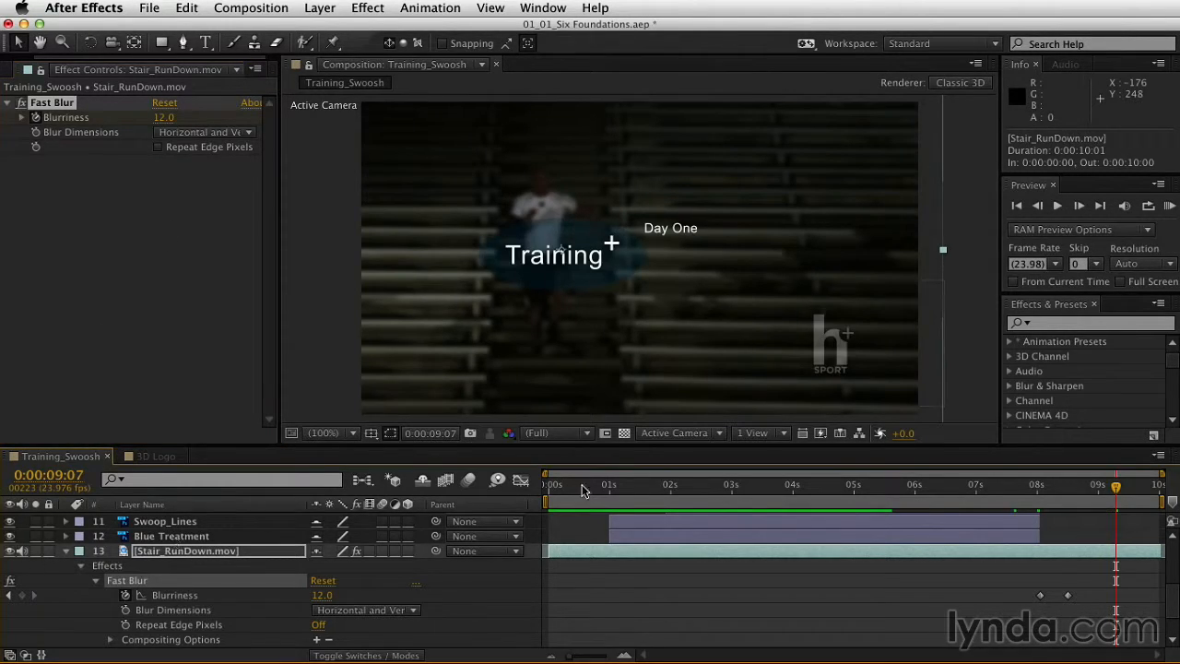
left_click(916, 488)
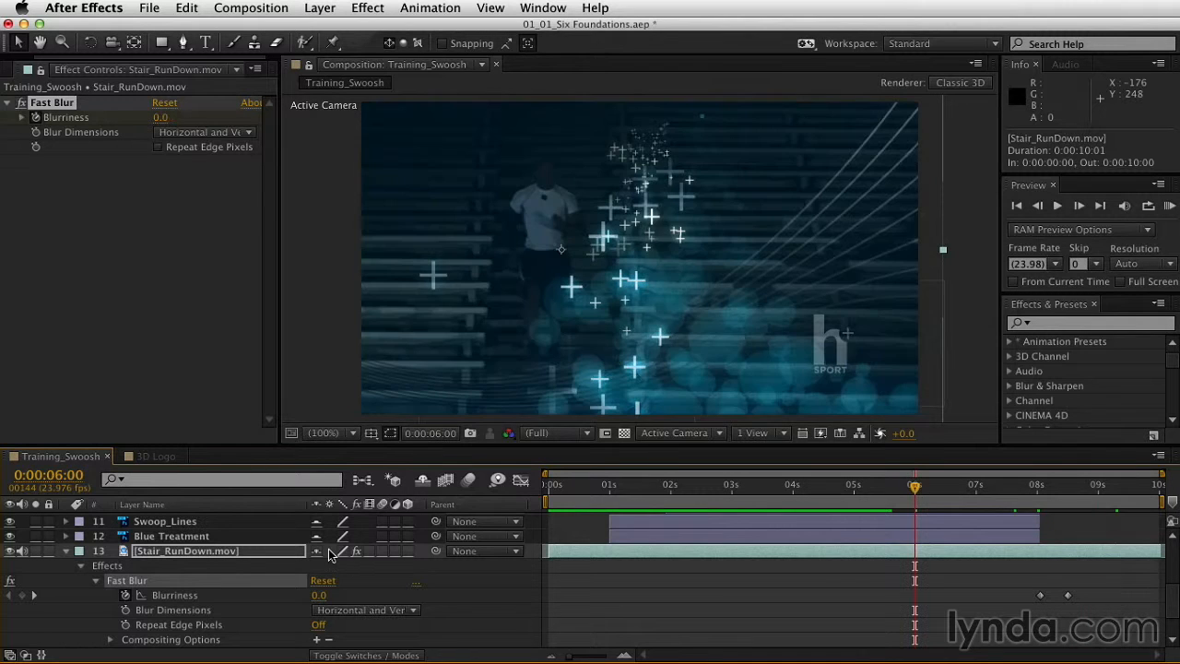
scroll(185, 615, "up", 5)
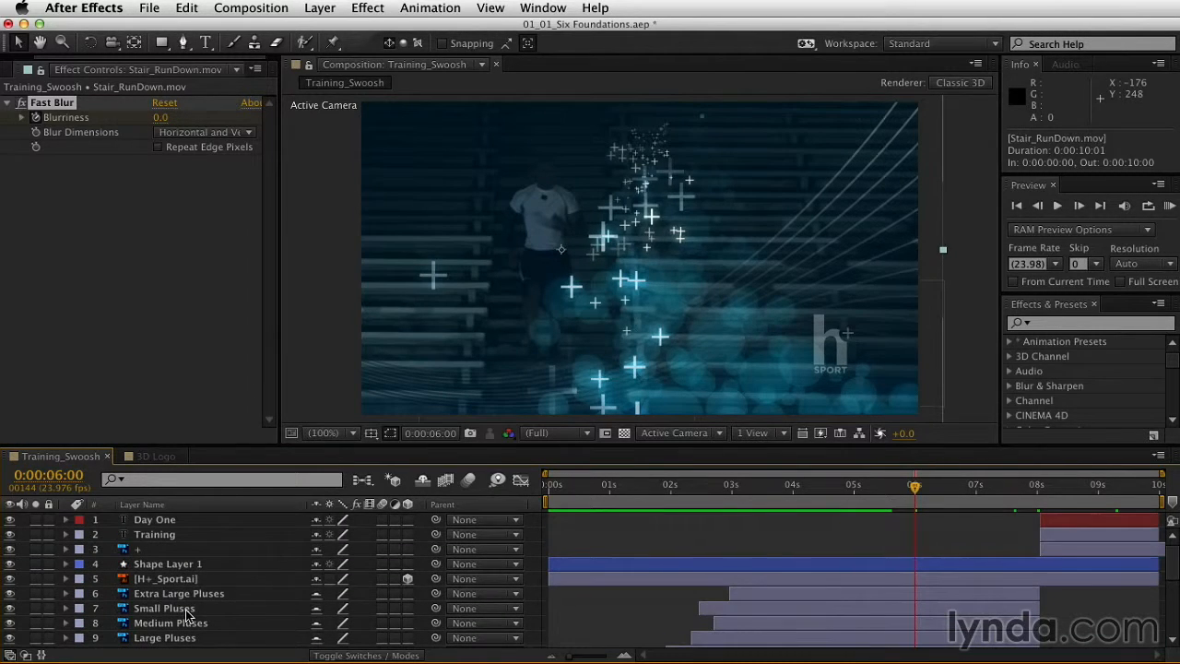
- Move the H+_Sport.ai logo into the upper-right area of the frame, at a position of about 900, 285
left_click(189, 578)
left_click(171, 577)
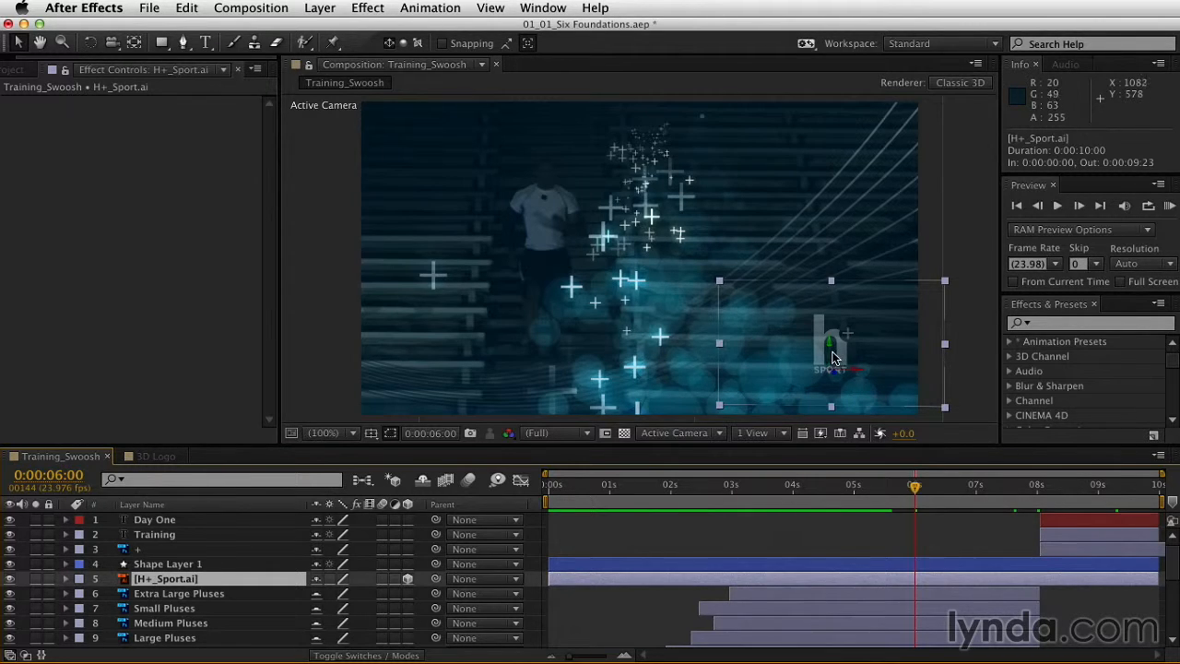
left_click_drag(834, 360, 748, 214)
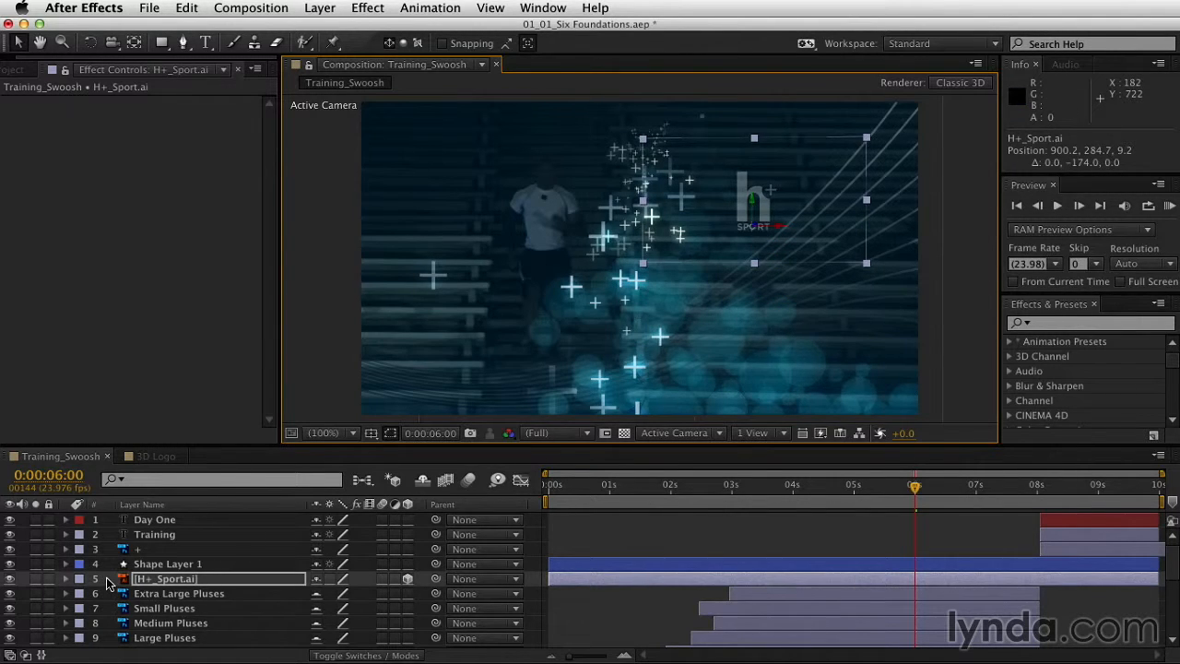
- Expand the Transform properties of the H+_Sport.ai layer and look through them from Anchor Point to Opacity
left_click(66, 578)
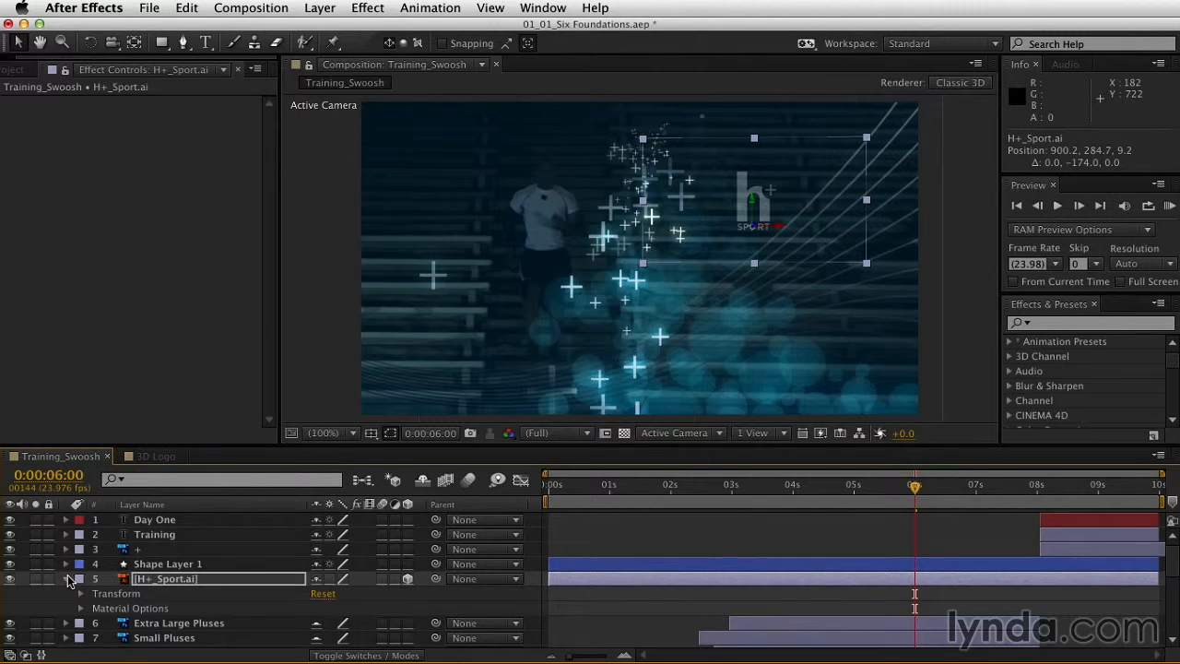
left_click(81, 594)
scroll(83, 599, "down", 3)
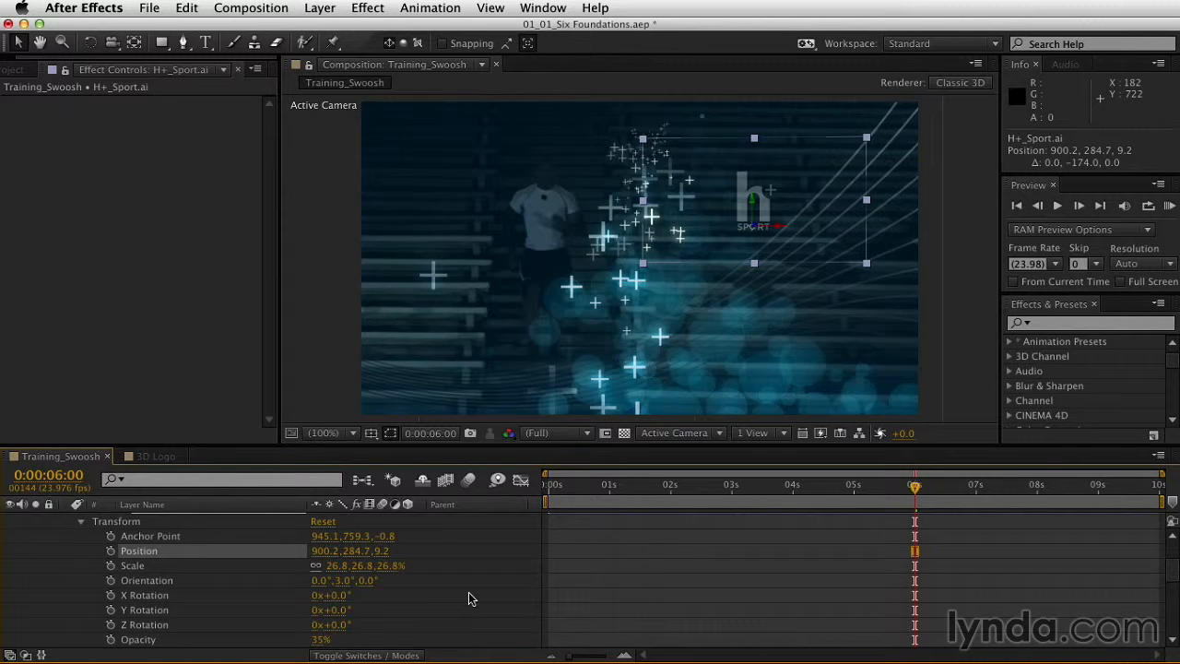
scroll(469, 592, "up", 3)
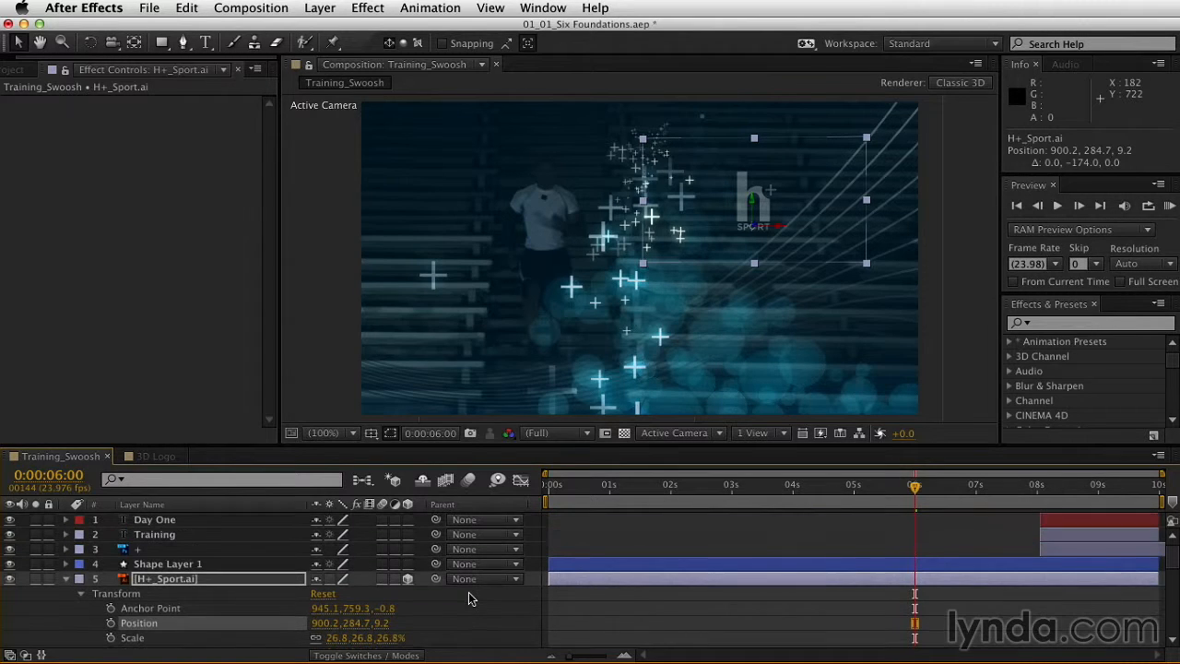
- Expand the + layer's Transform group to examine its properties, then collapse the layer again
left_click(138, 550)
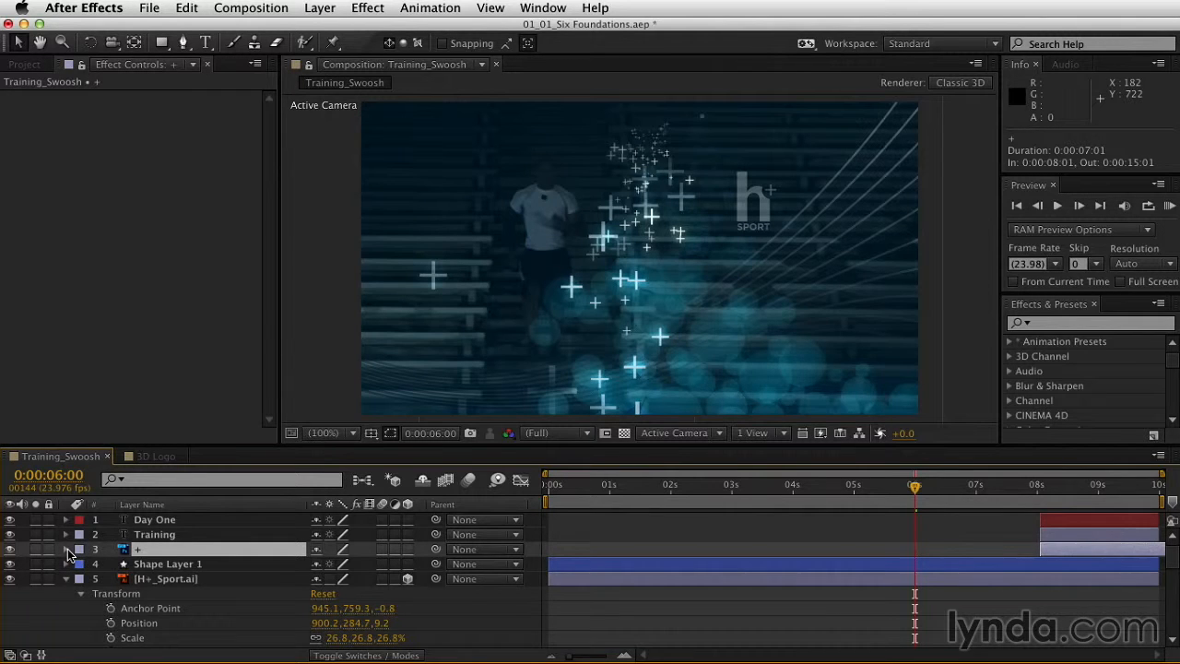
left_click(67, 548)
left_click(80, 564)
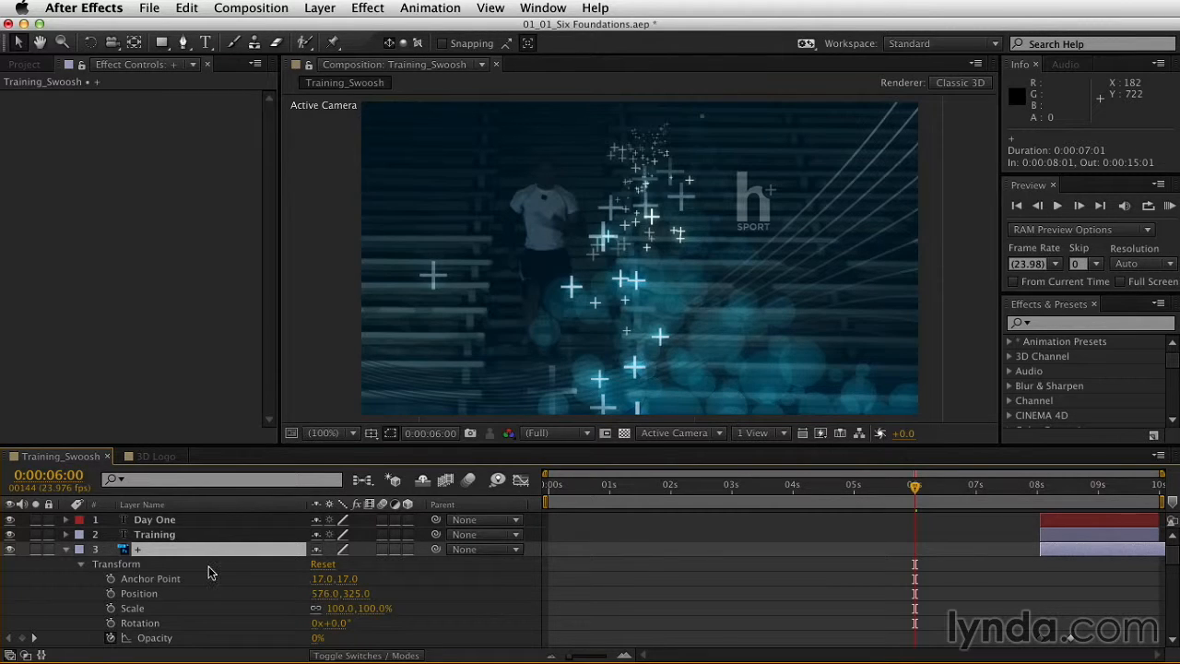
left_click(68, 550)
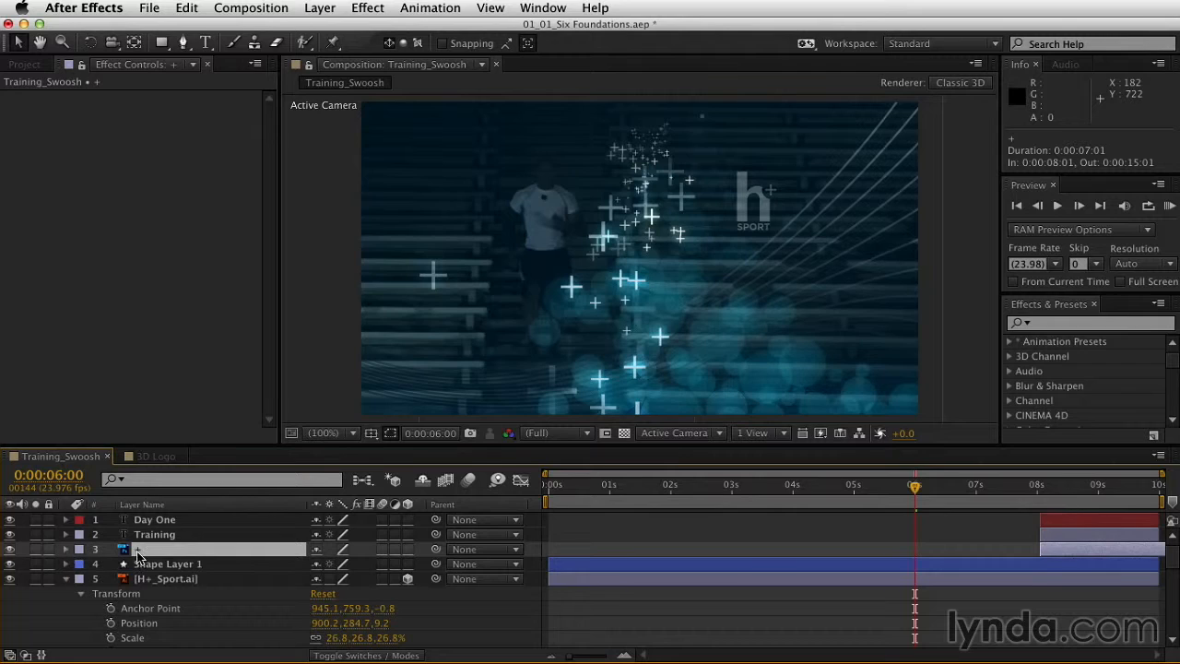
- Turn the + layer into a 3D layer and move the current time to 0:00:08:23 to view its 3D axes
left_click(408, 549)
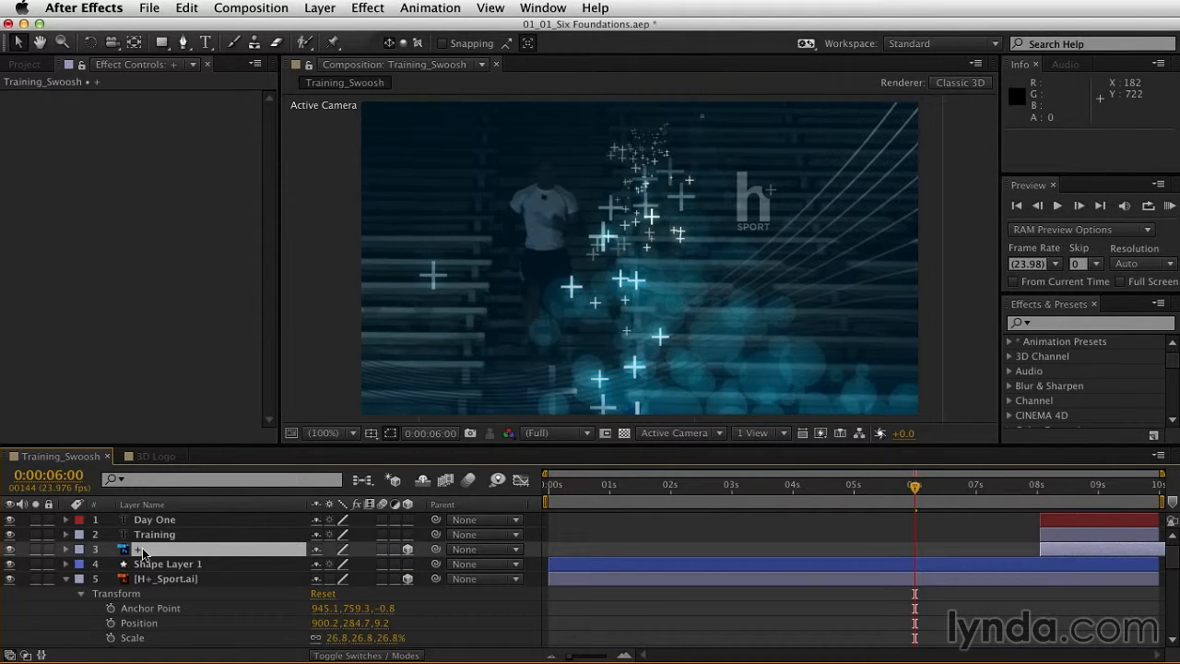
left_click(604, 434)
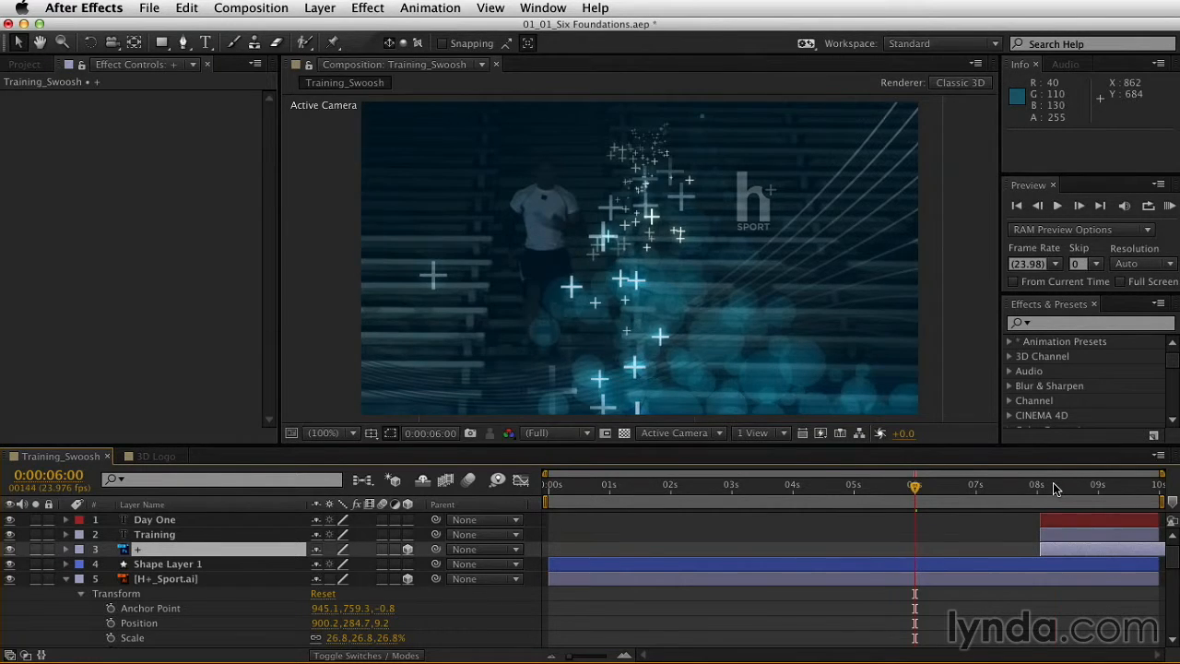
left_click_drag(1055, 487, 1095, 488)
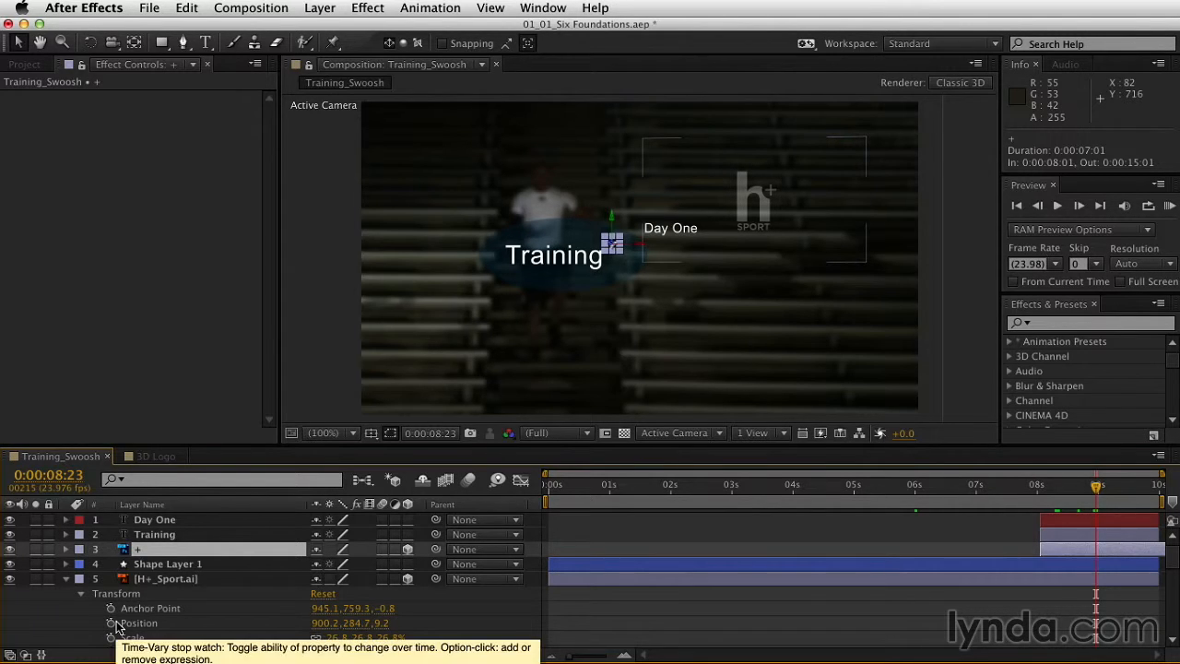
- Switch to the 3D Logo composition, display the CINEWARE settings of the Multipass.c4d layer, and deselect the layer
left_click(143, 456)
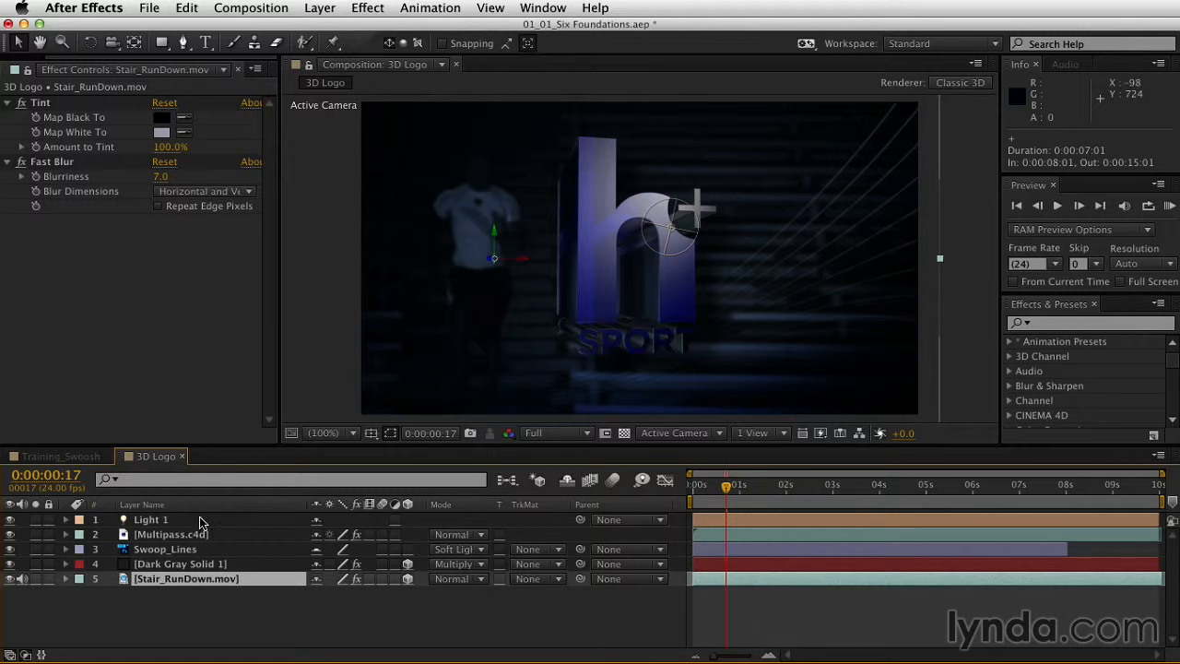
left_click(188, 537)
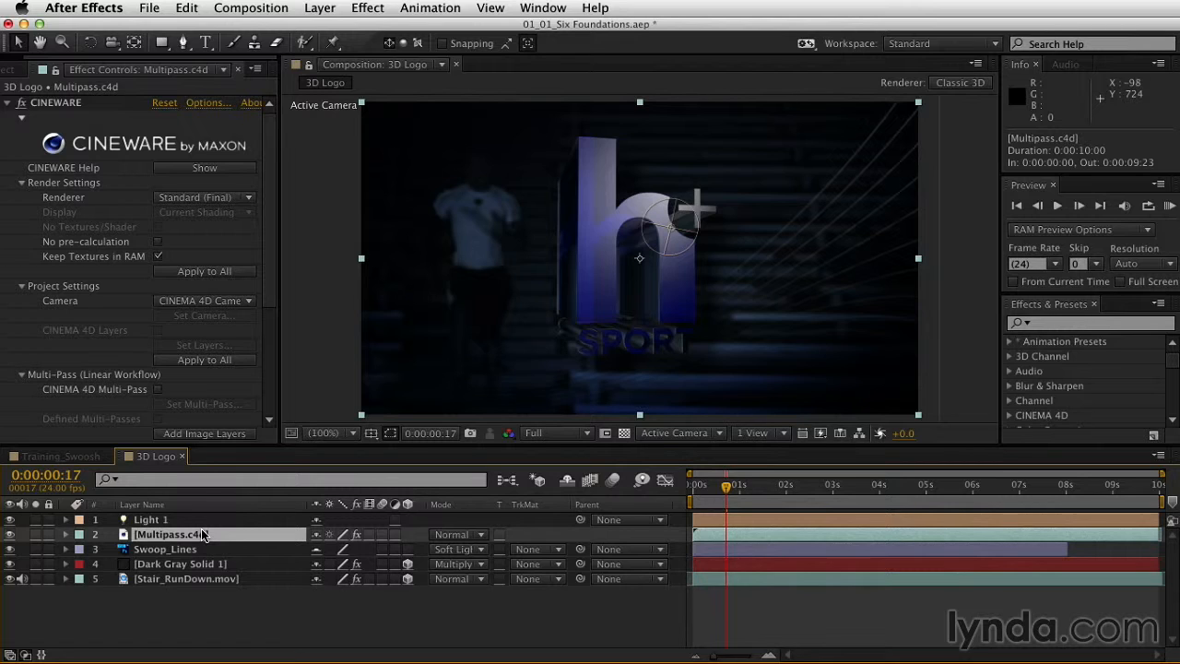
left_click(181, 645)
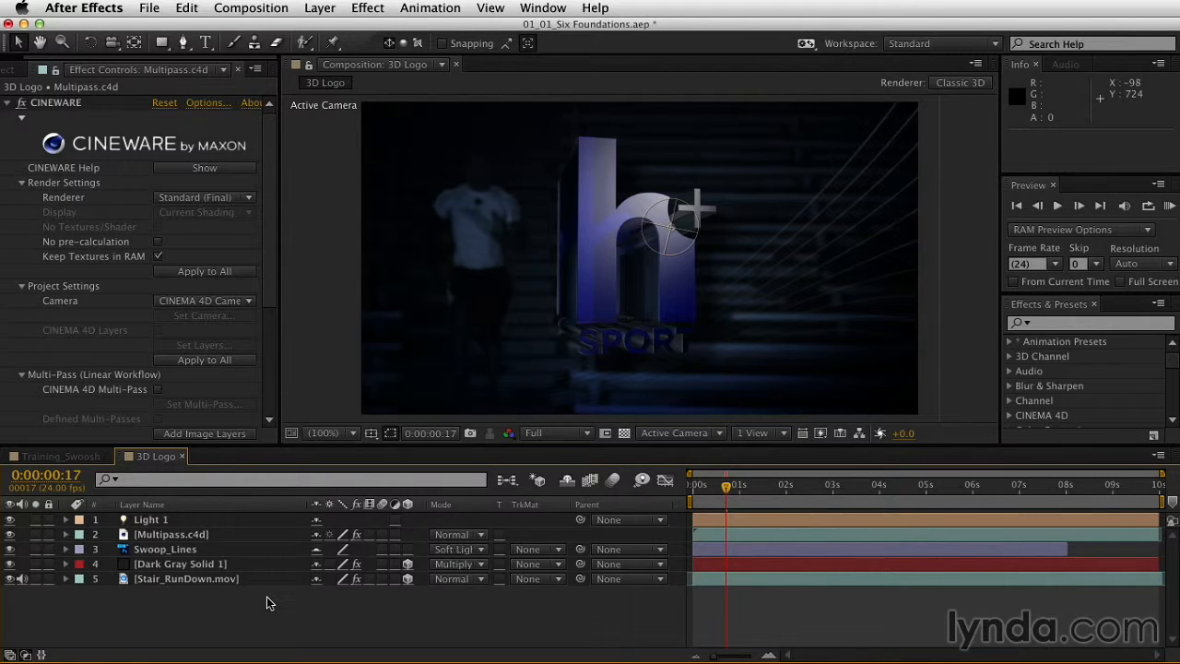
- Add the 3D Logo composition to the Render Queue
left_click(247, 7)
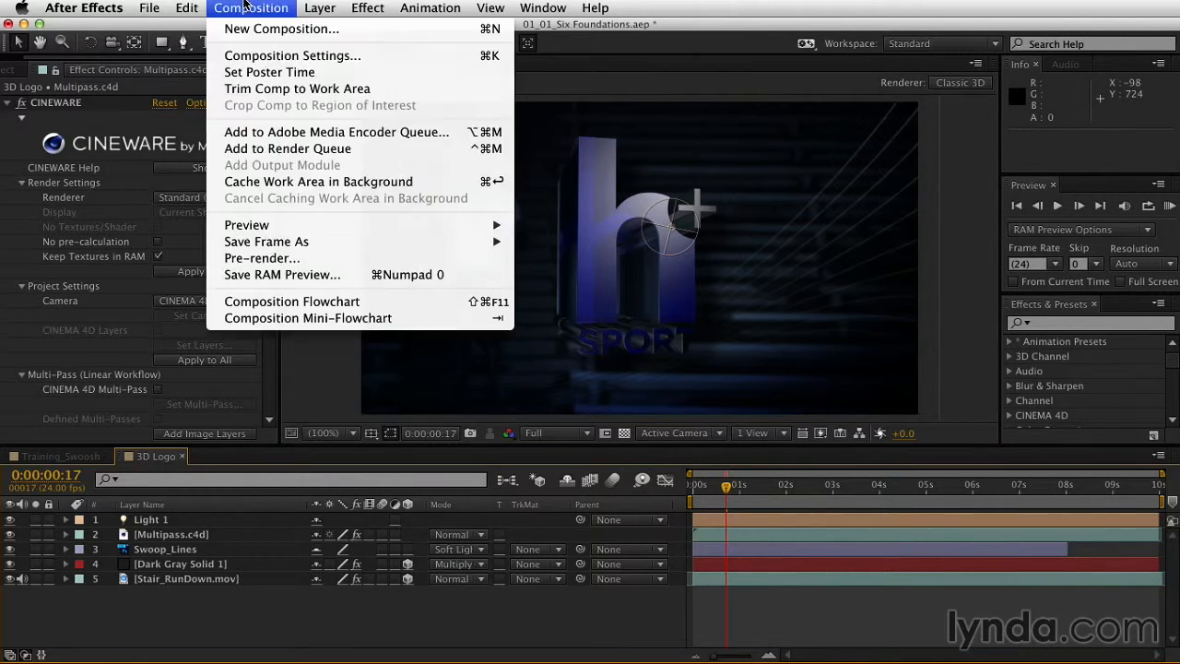
left_click(262, 149)
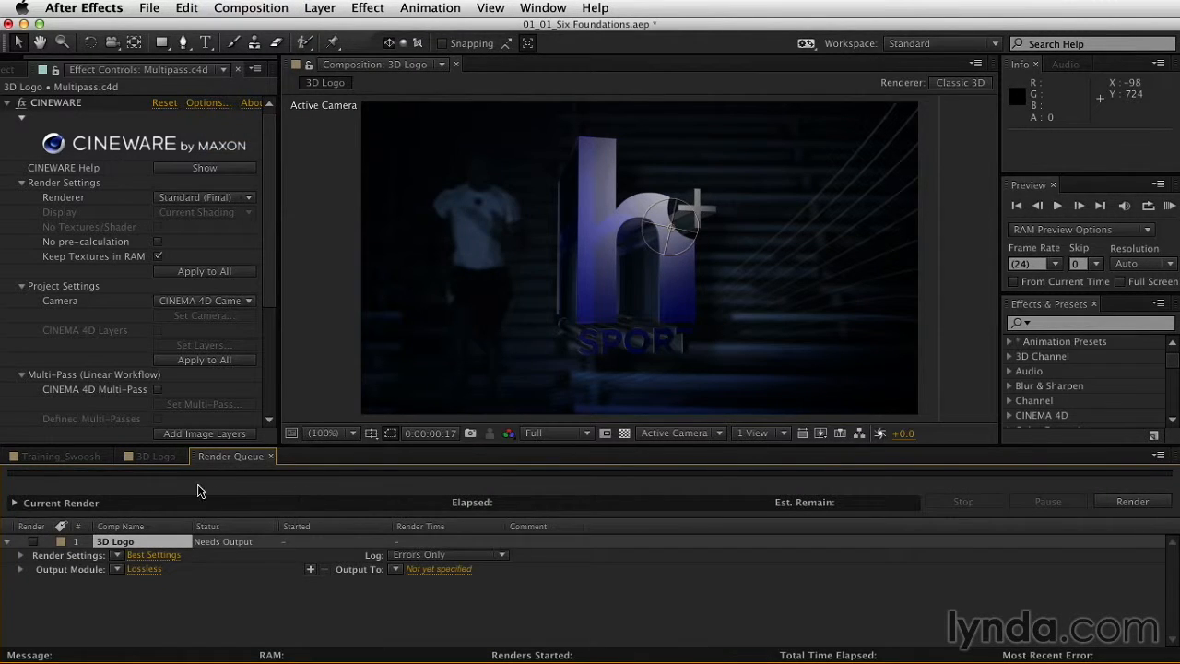